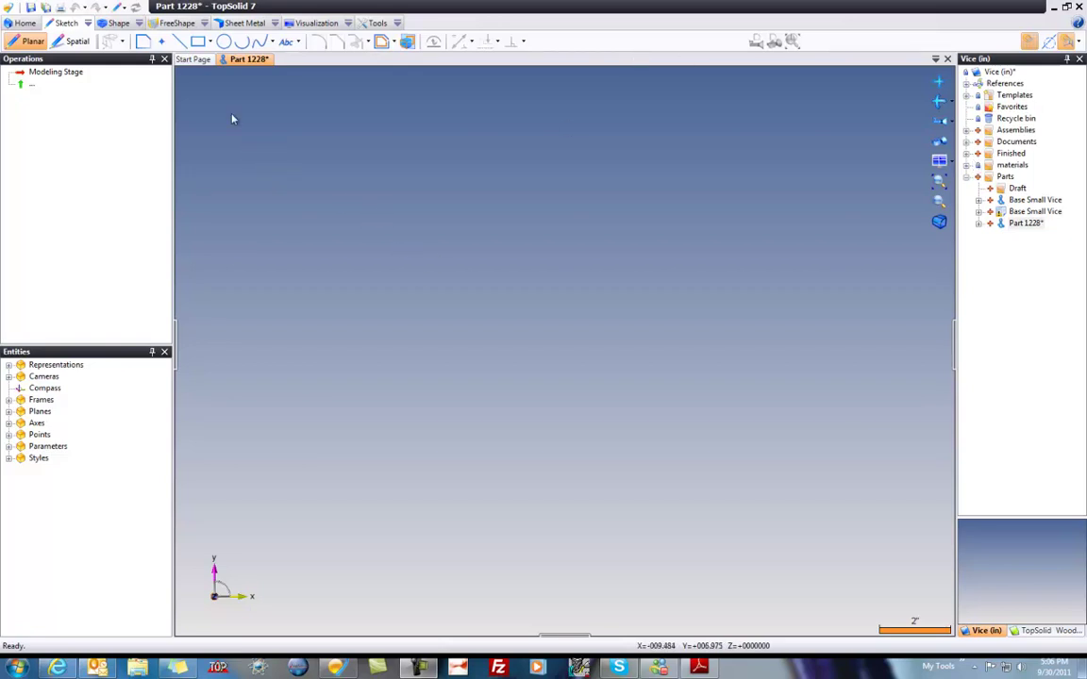
Create a block at the absolute origin with lengths X 7.75 in, Y 9.75 in and Z 8 in.
left_click(116, 23)
left_click(14, 41)
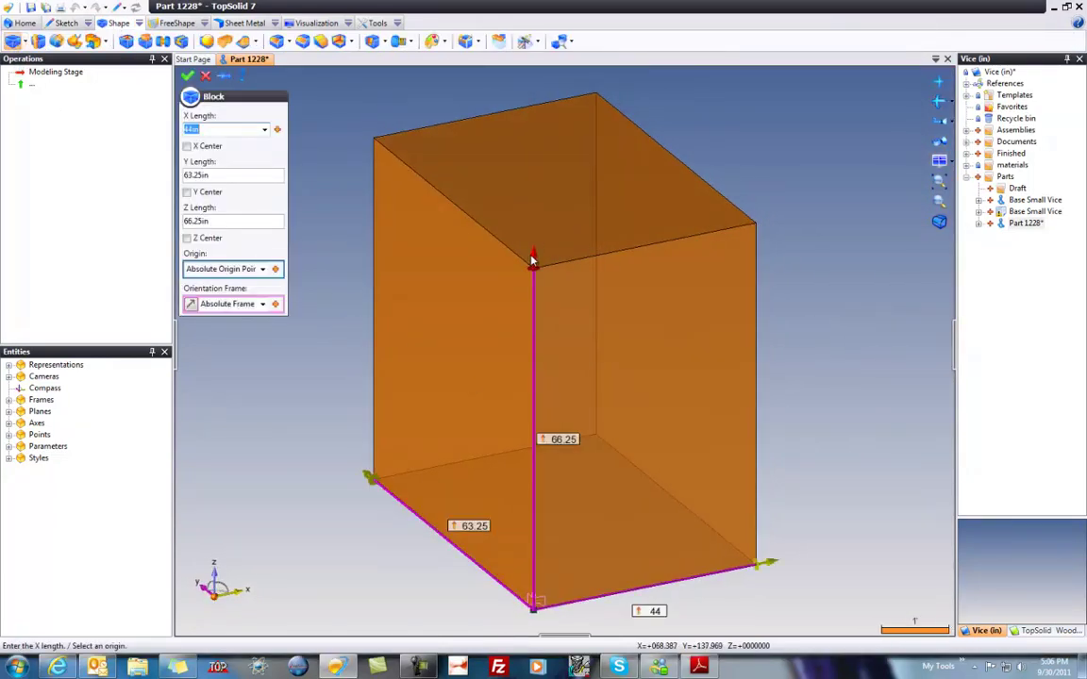
left_click_drag(531, 259, 489, 563)
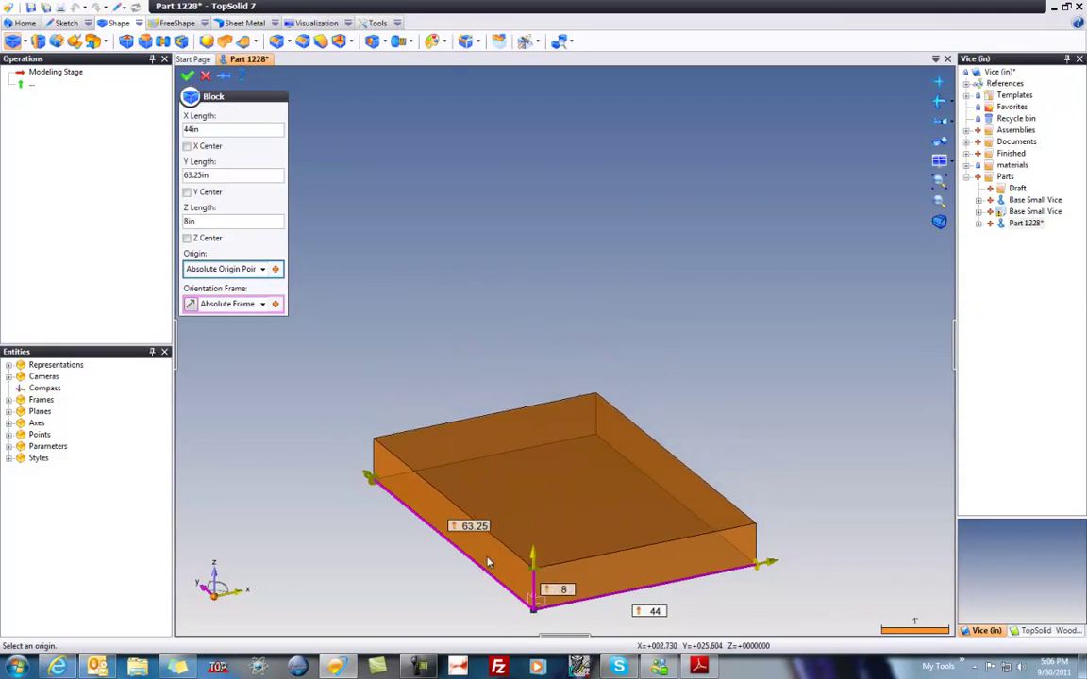
left_click_drag(368, 476, 504, 585)
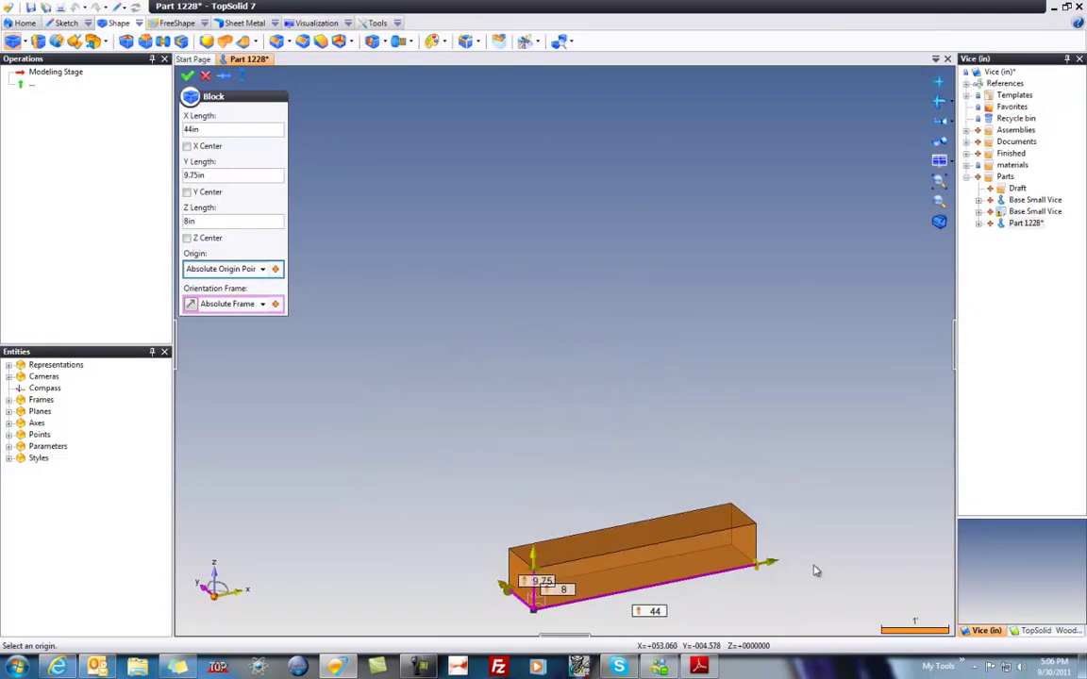
left_click_drag(768, 563, 592, 609)
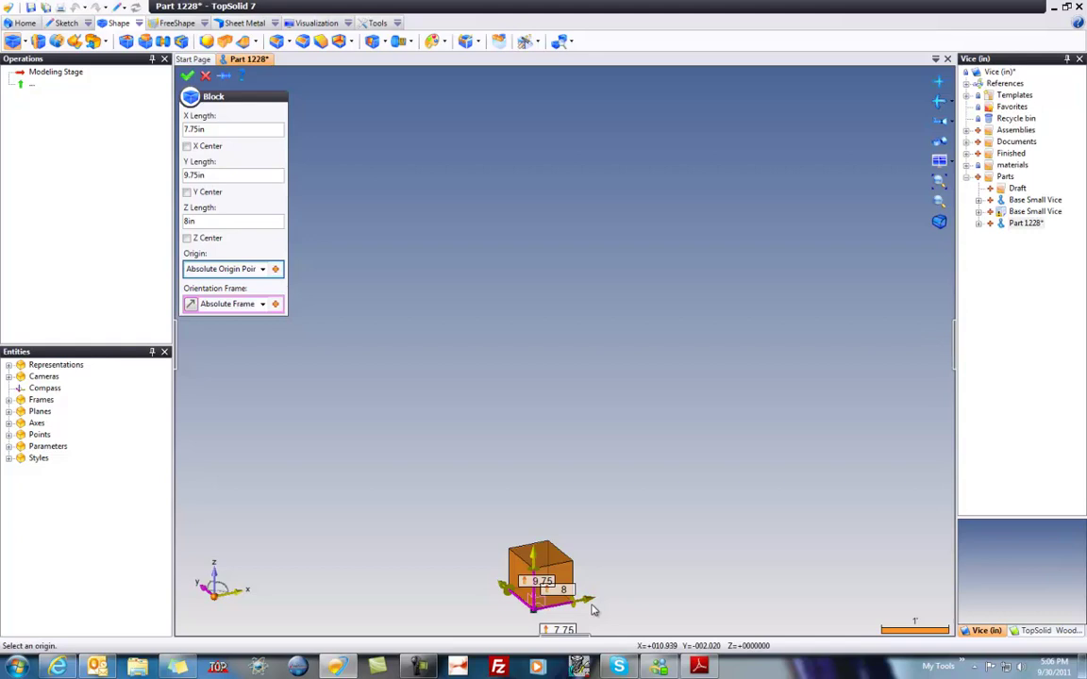
scroll(547, 622, "up", 4)
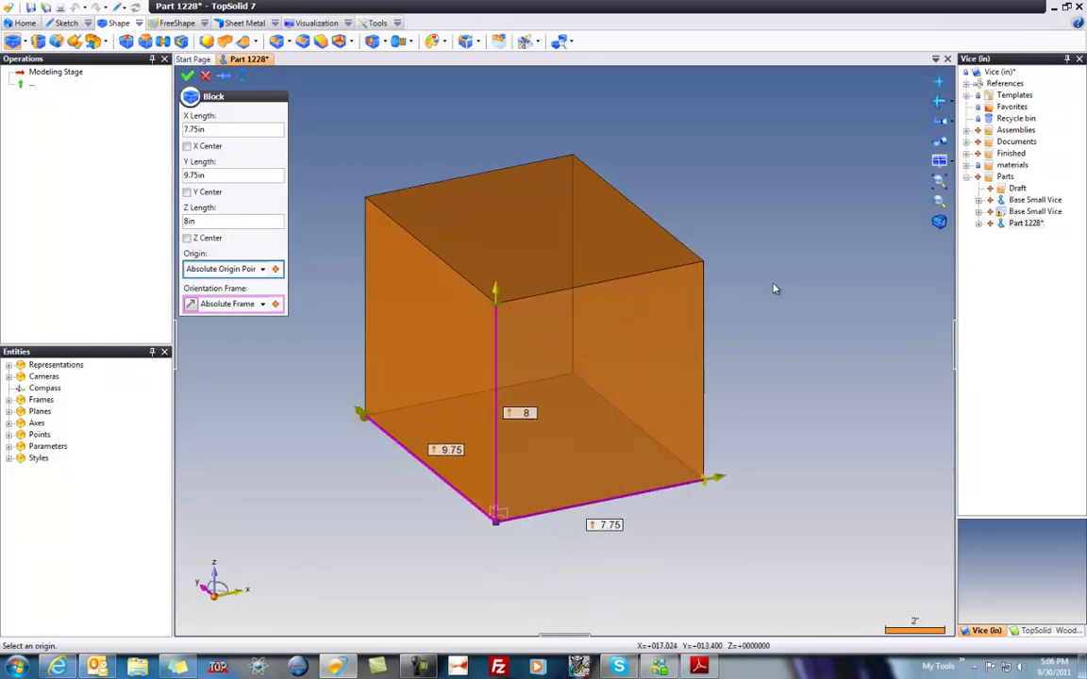
left_click(189, 76)
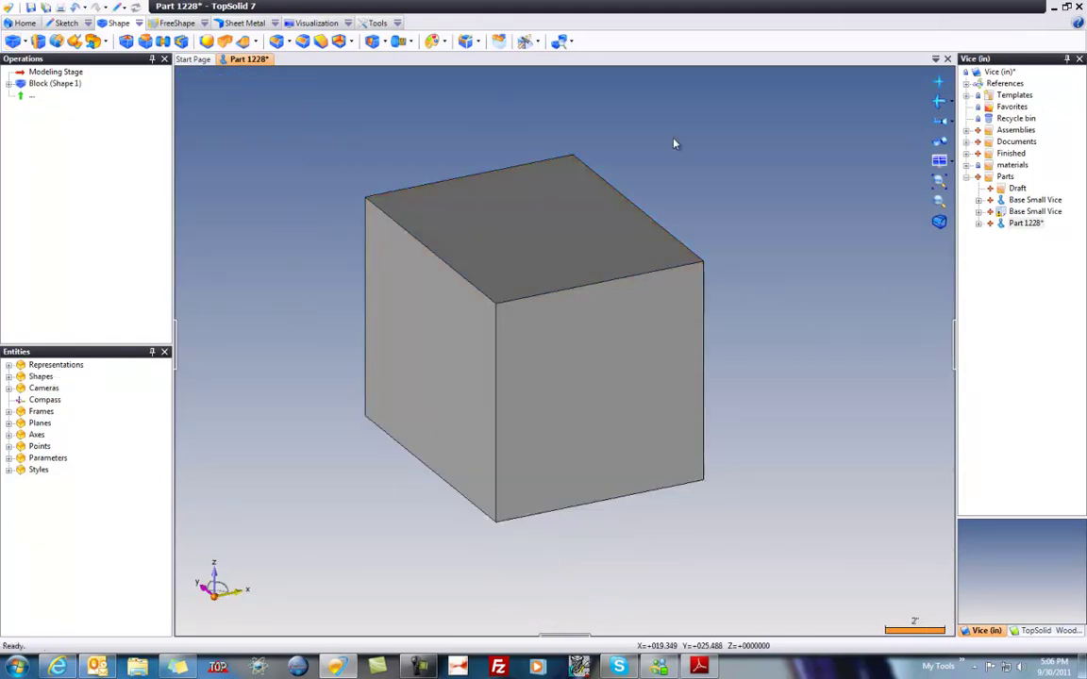
Apply a 45° Draft to the block's front face, using the top face as the reference plane.
left_click(320, 40)
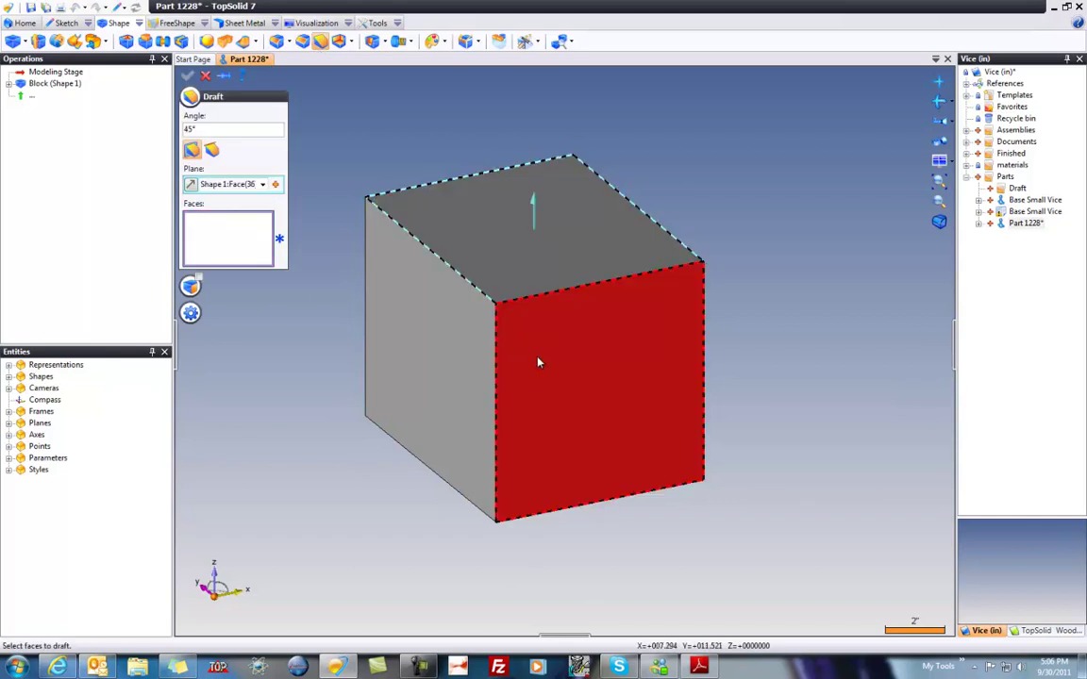
left_click(537, 350)
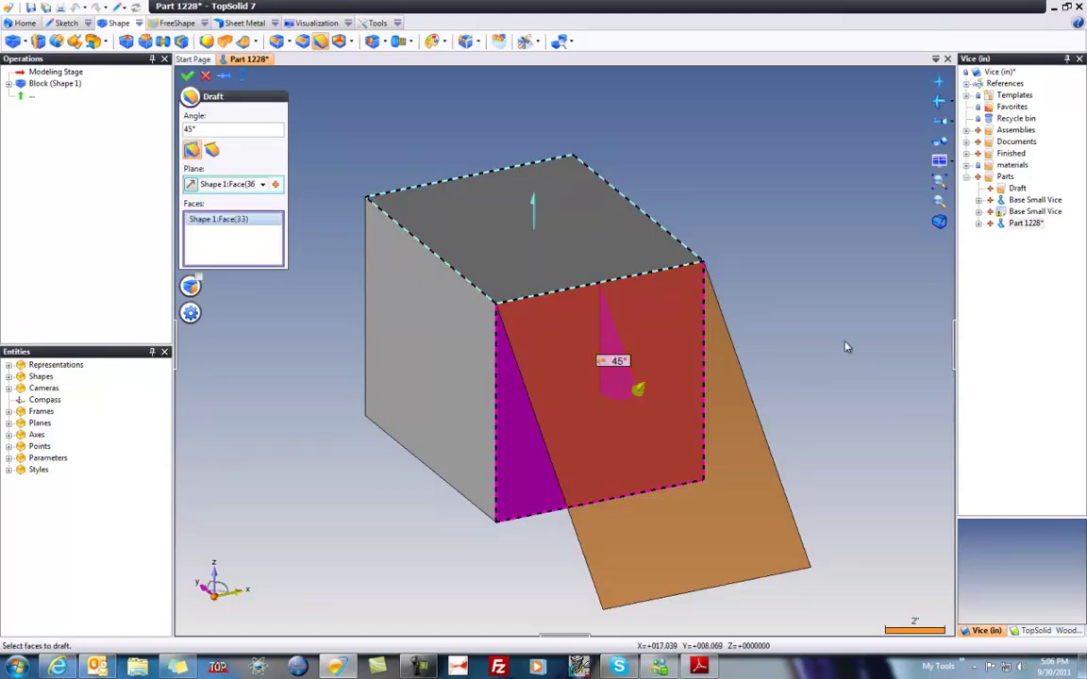
left_click(188, 75)
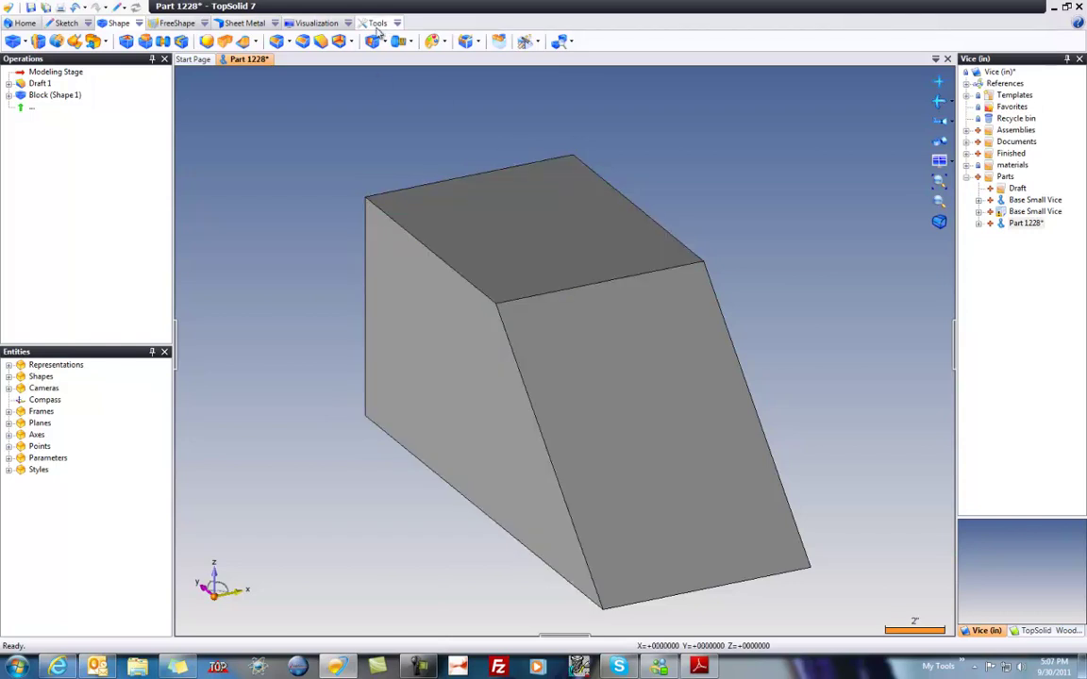
Start a Frame by Point and 2 Directions with its origin at the top face's rear corner, opposite the drafted face.
left_click(319, 24)
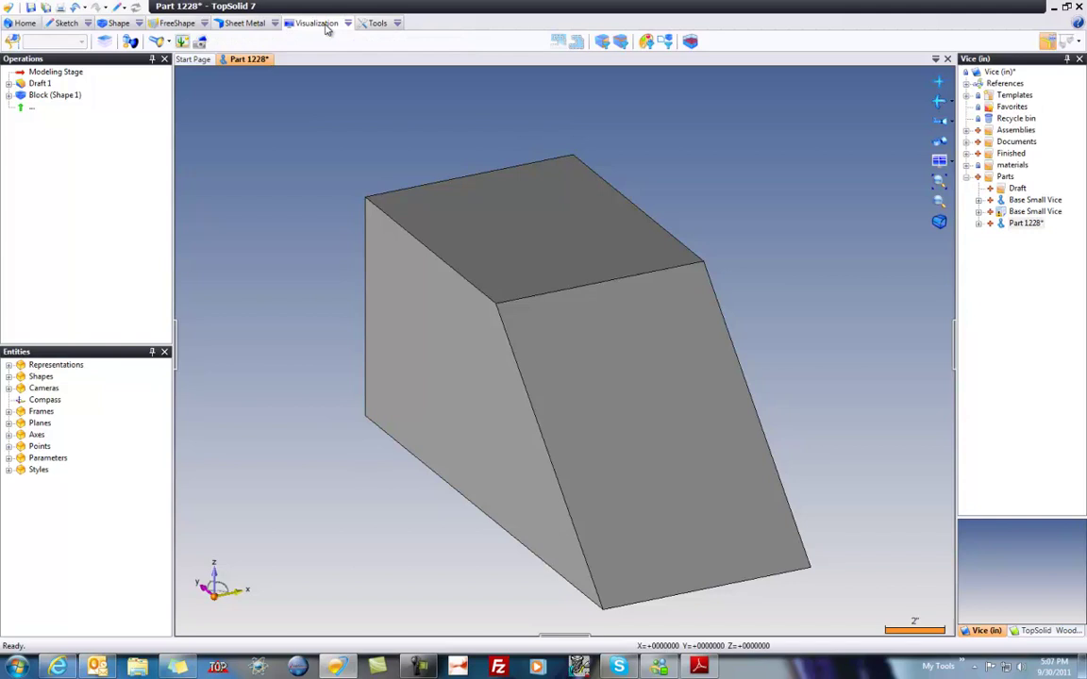
left_click(377, 22)
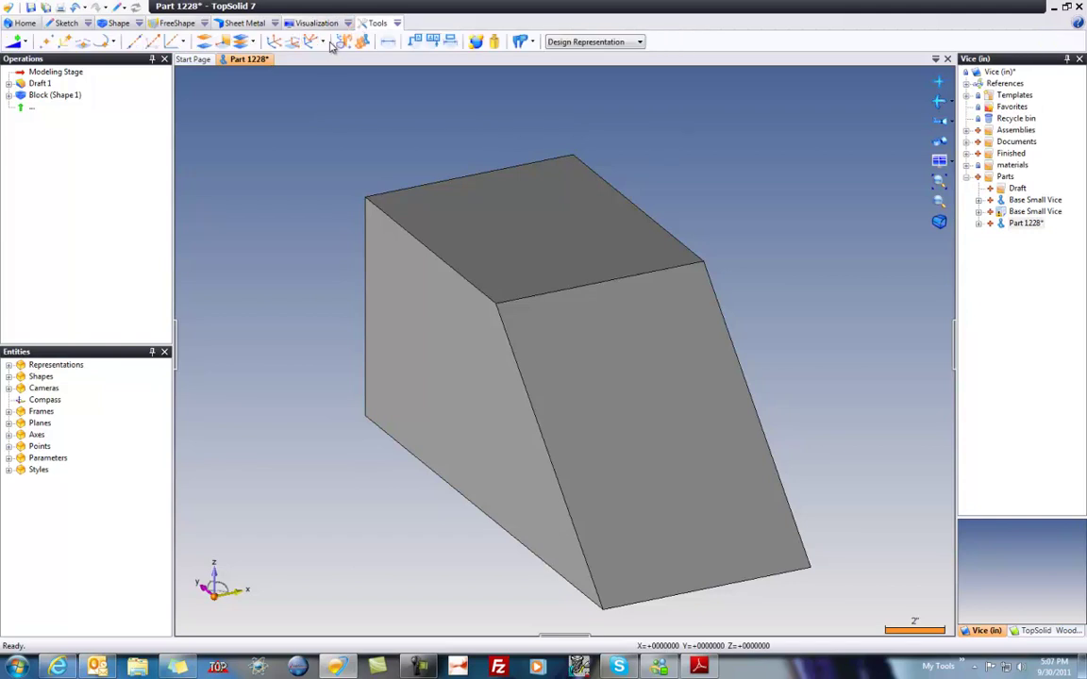
left_click(314, 41)
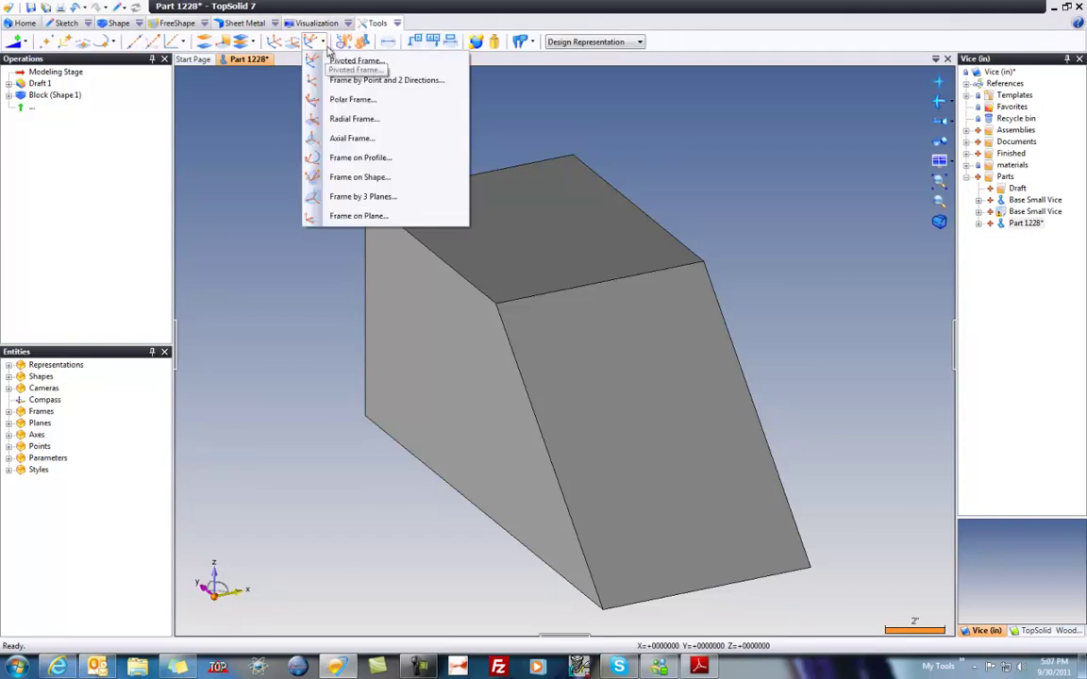
left_click(383, 83)
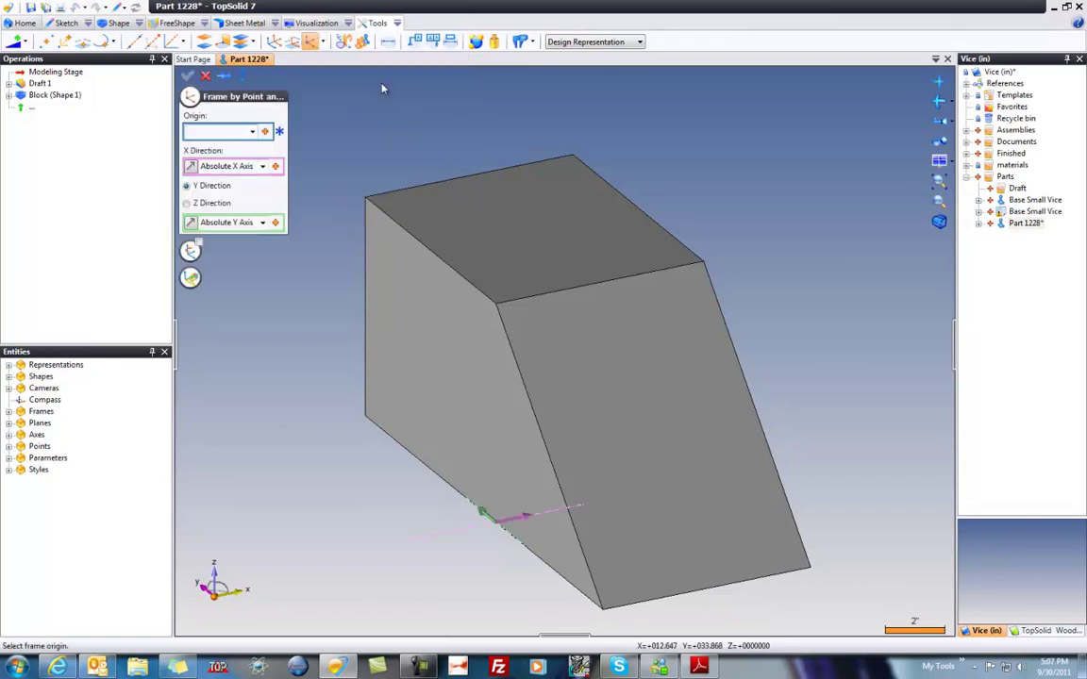
scroll(383, 89, "up", 5)
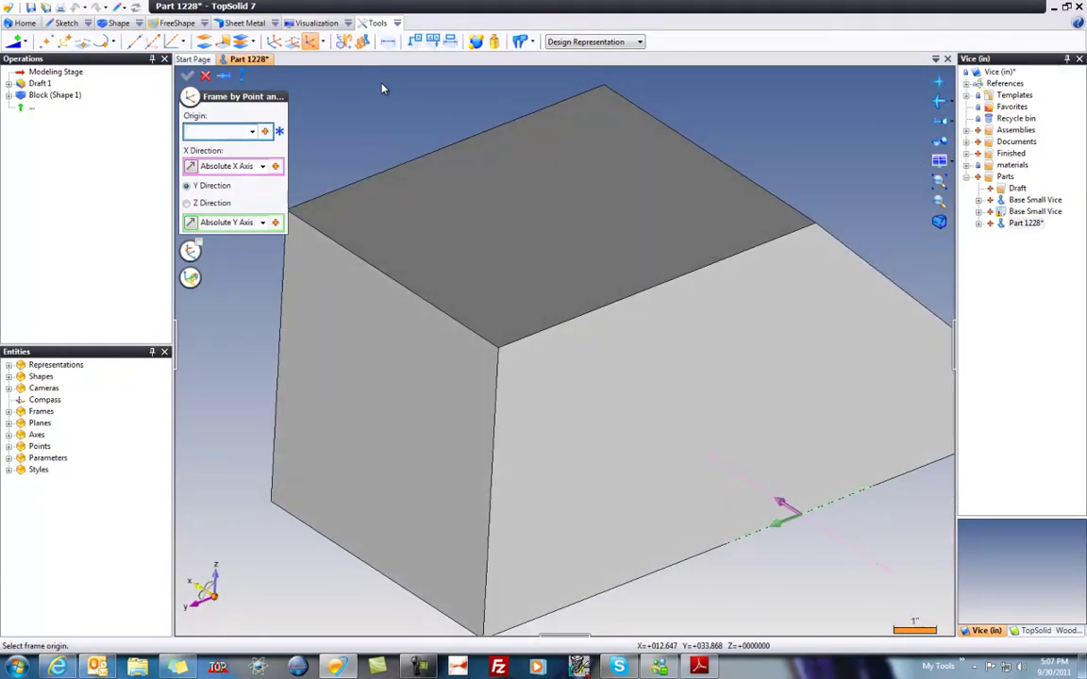
left_click(499, 349)
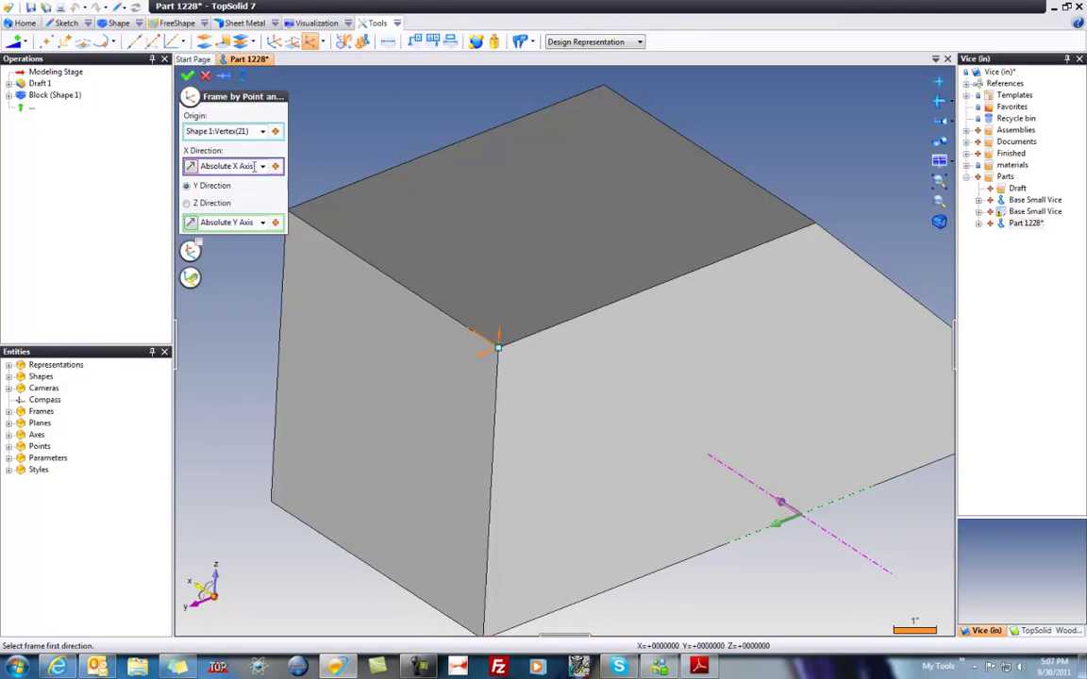
Align the frame's X direction with the long top edge toward the draft and its Y direction with the rear top edge, and create it.
left_click(226, 166)
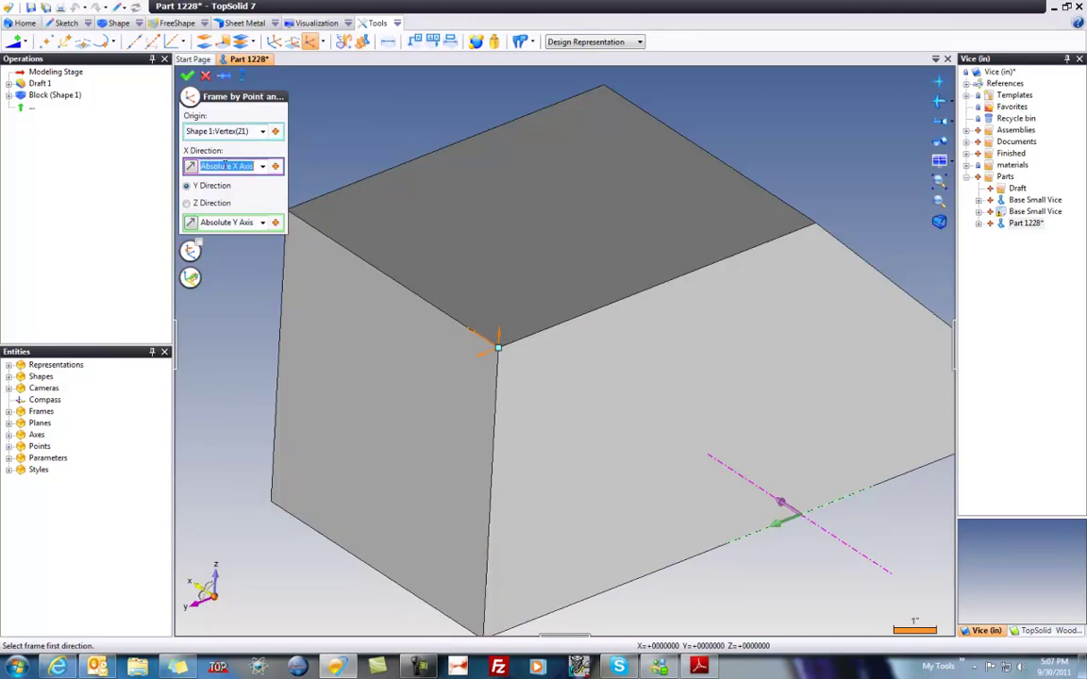
left_click(543, 337)
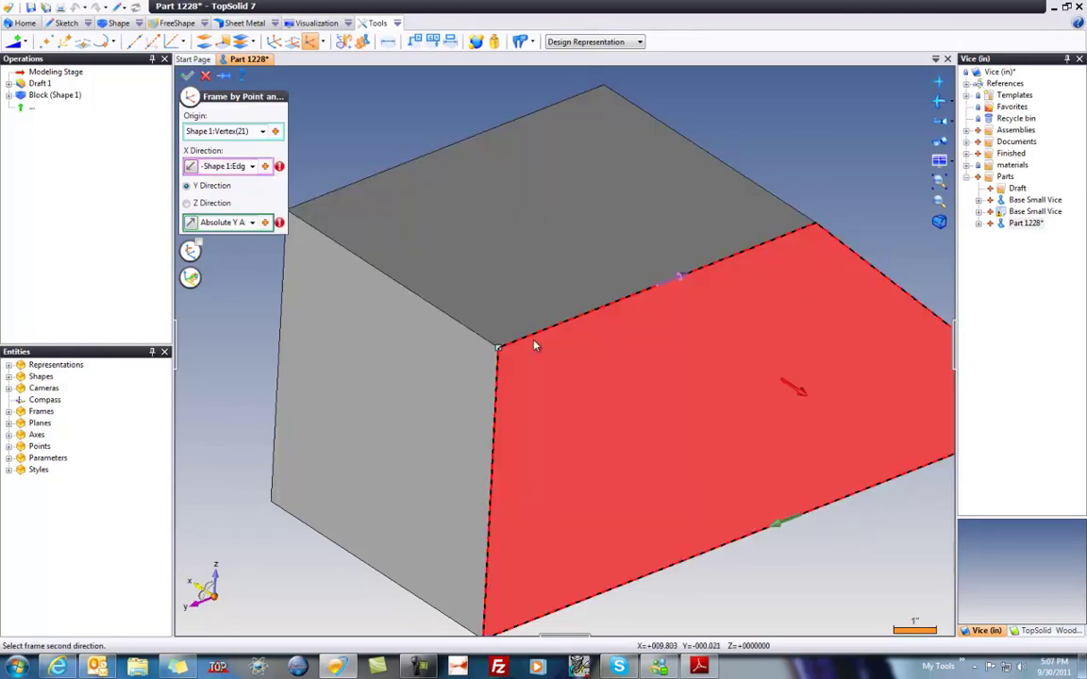
left_click(191, 166)
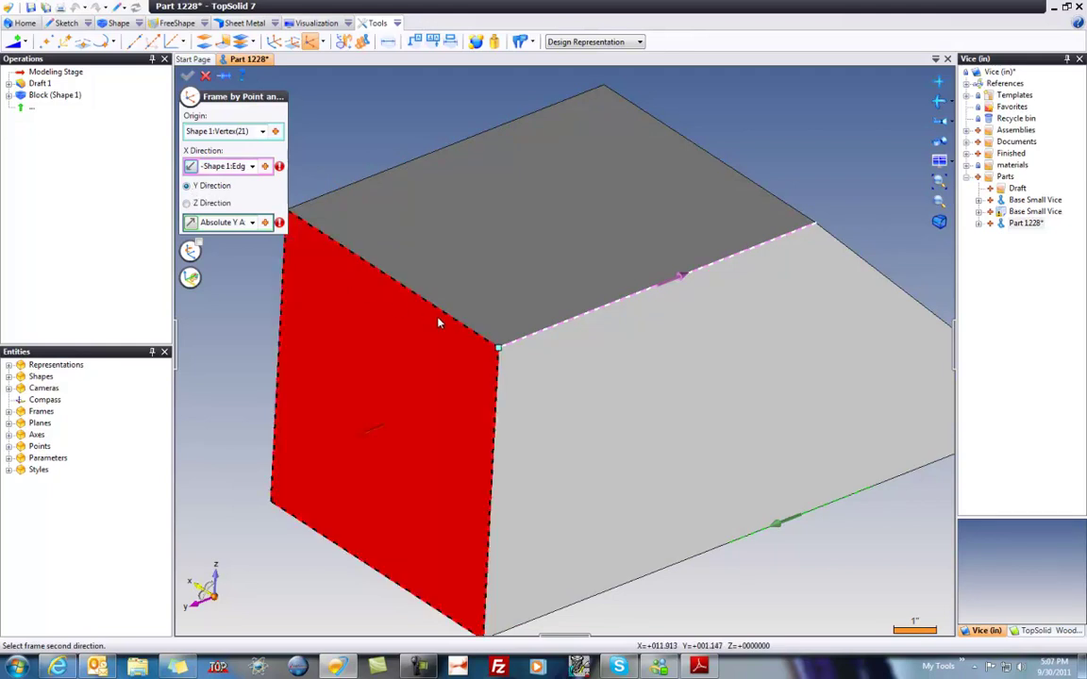
left_click(469, 332)
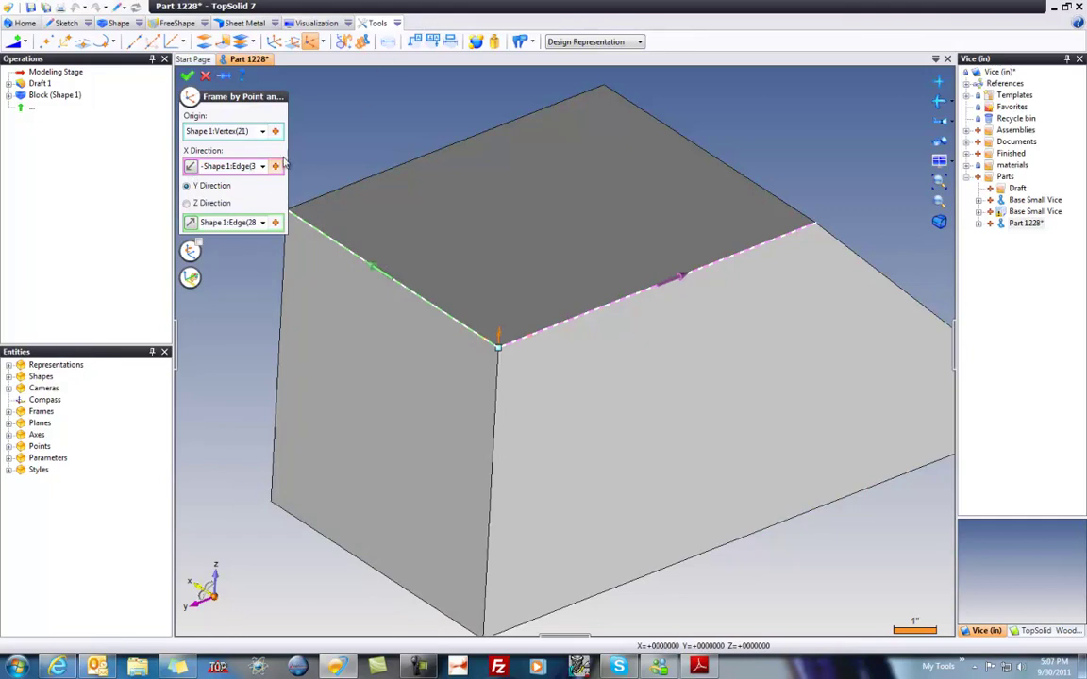
left_click(201, 206)
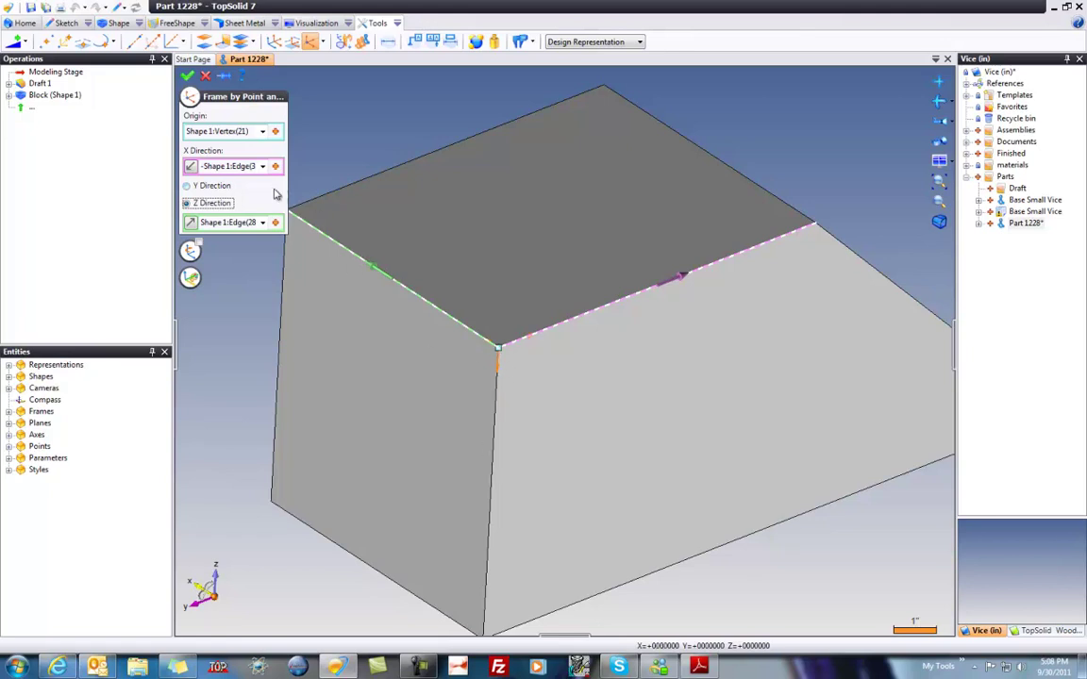
left_click(214, 188)
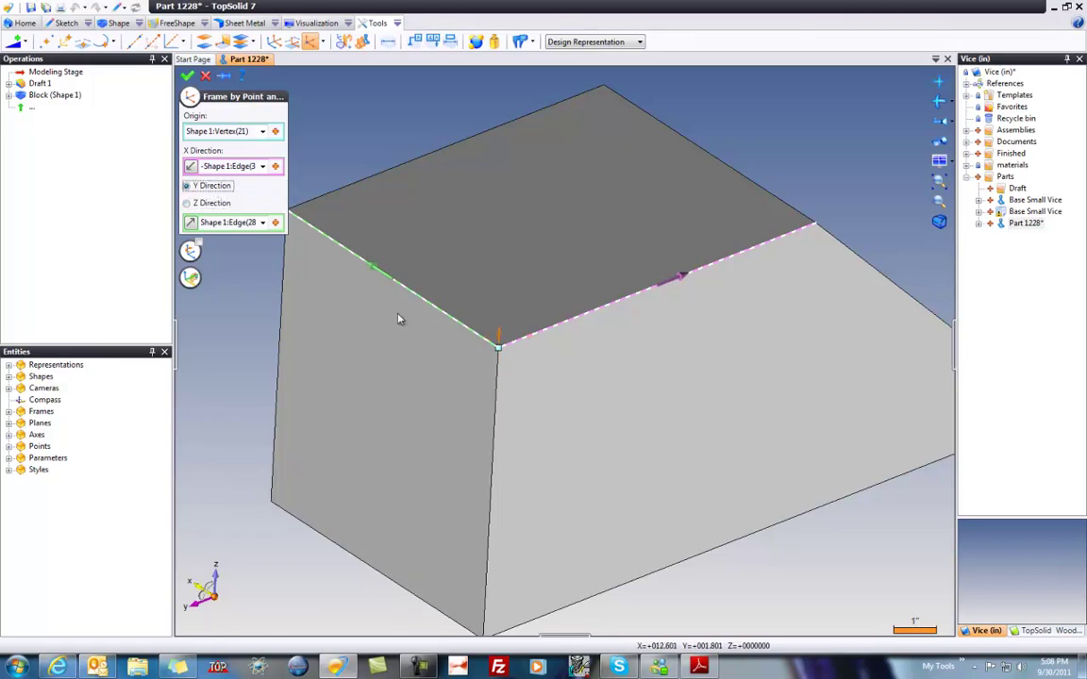
left_click(187, 76)
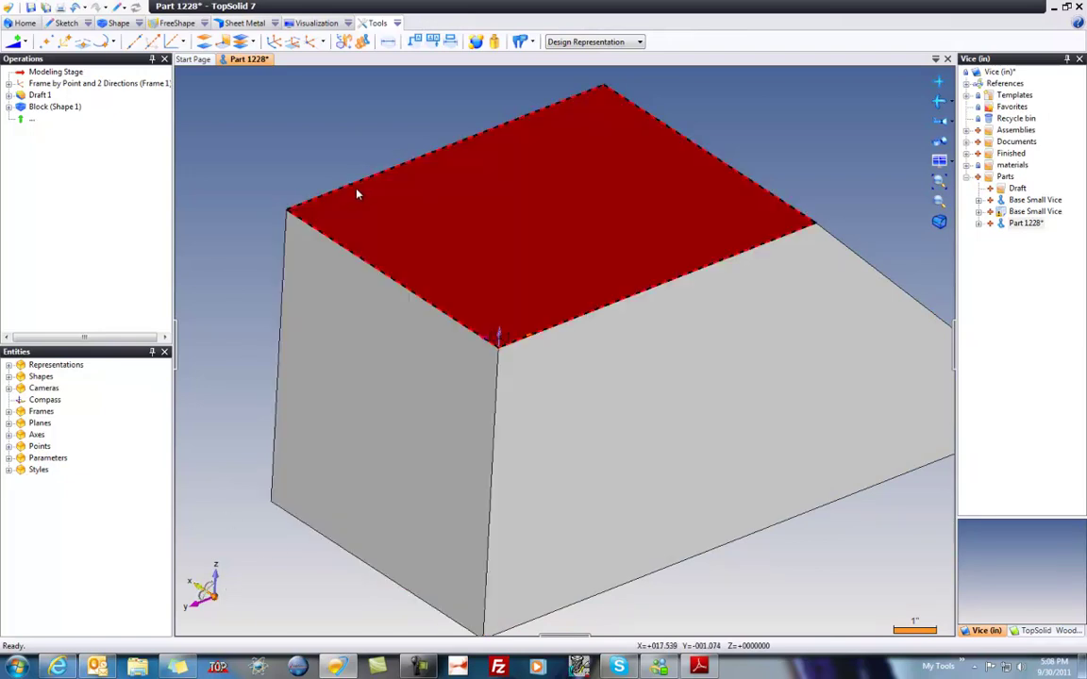
Create a second point-and-two-directions frame at the drafted face's lower corner, with X along its bottom edge and Y along its sloped edge.
scroll(371, 167, "up", 5)
middle_click_drag(371, 168, 405, 258)
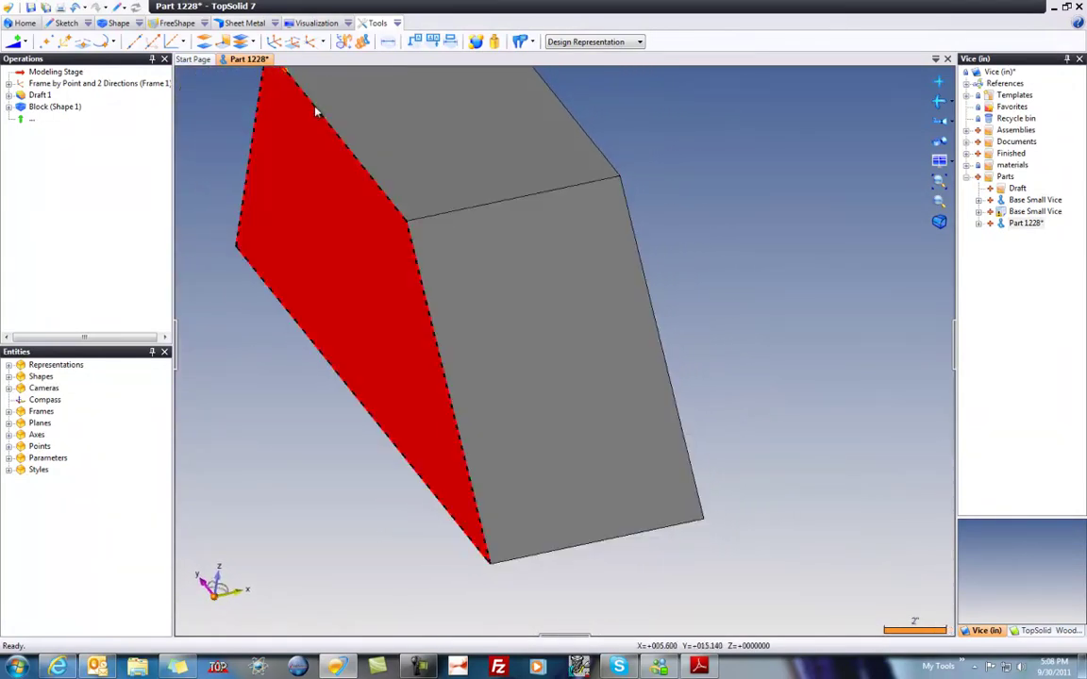
left_click(310, 42)
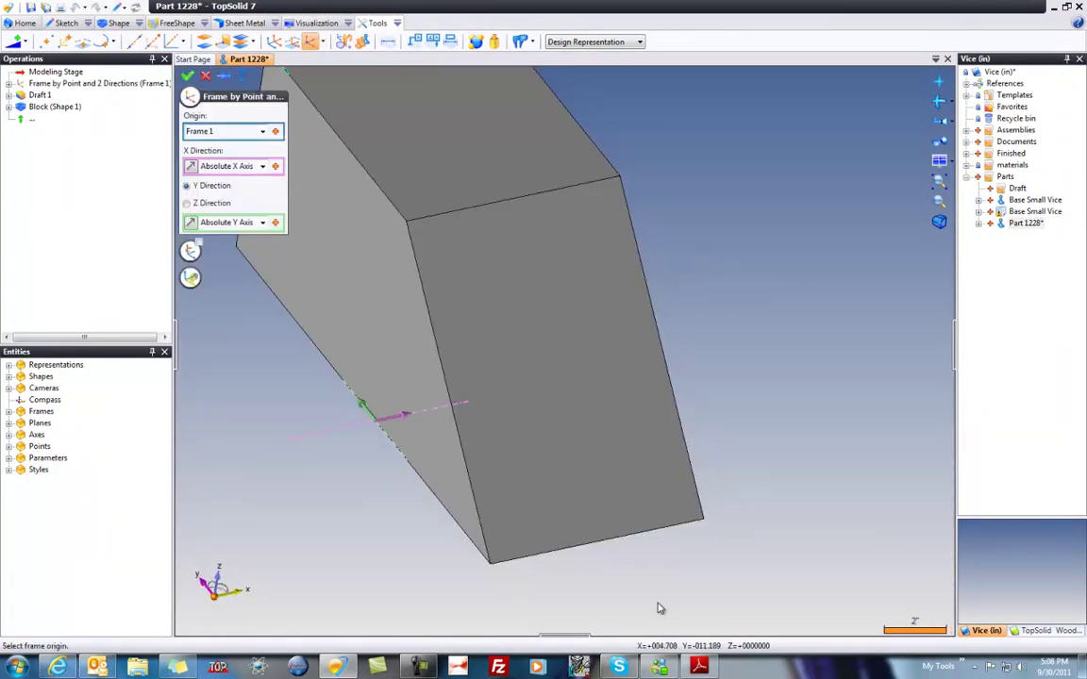
left_click(490, 565)
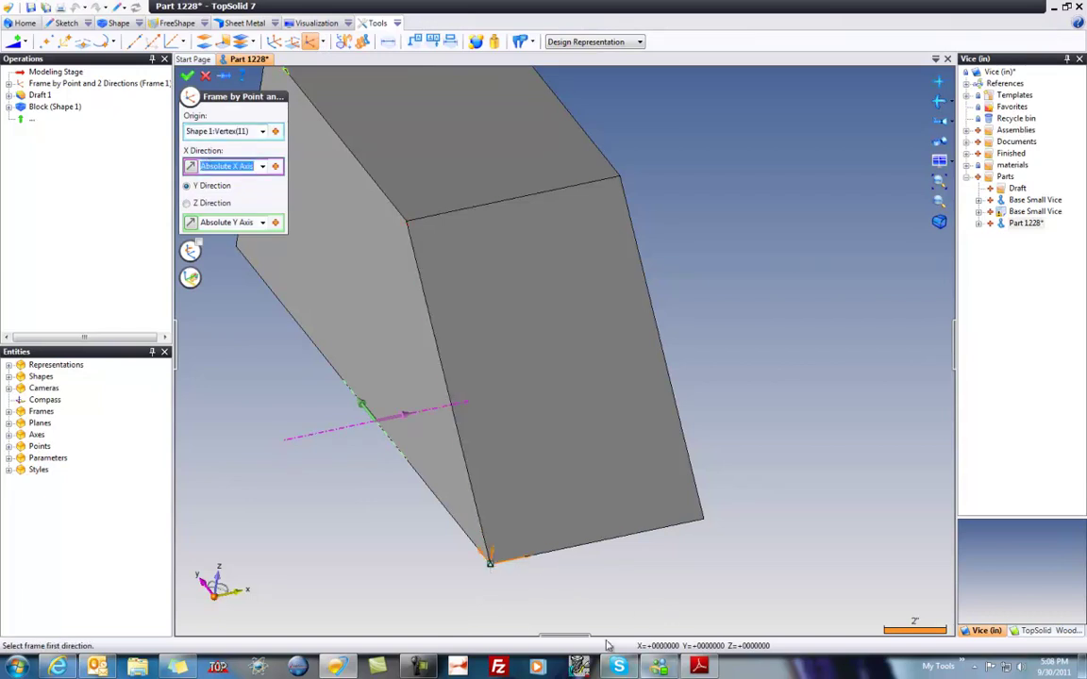
left_click(575, 546)
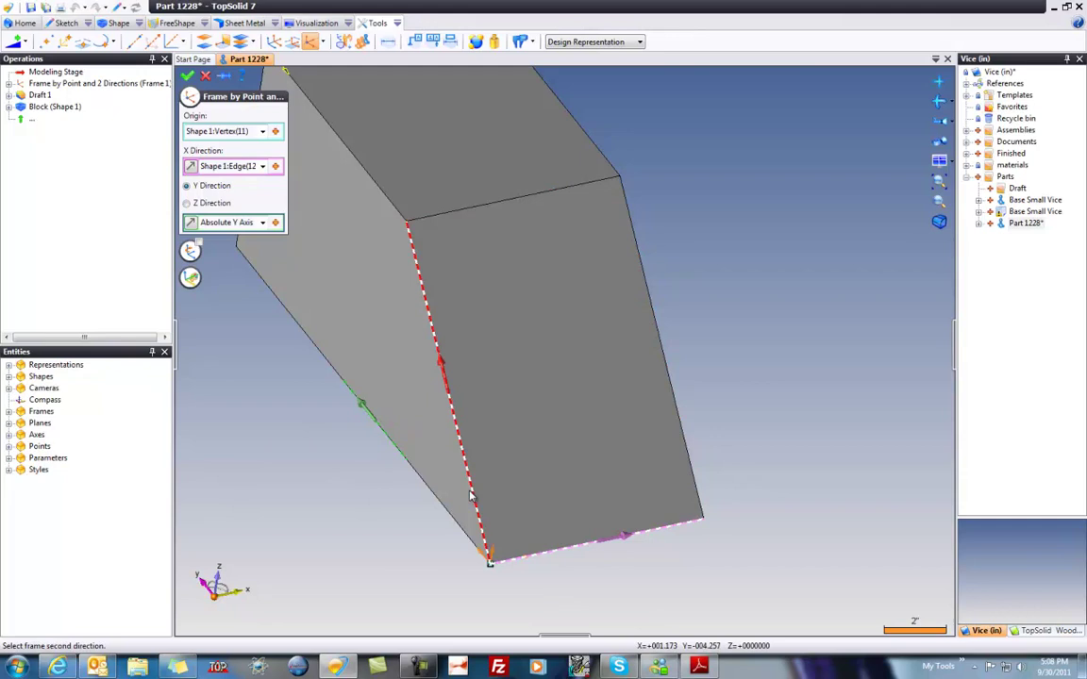
left_click(472, 497)
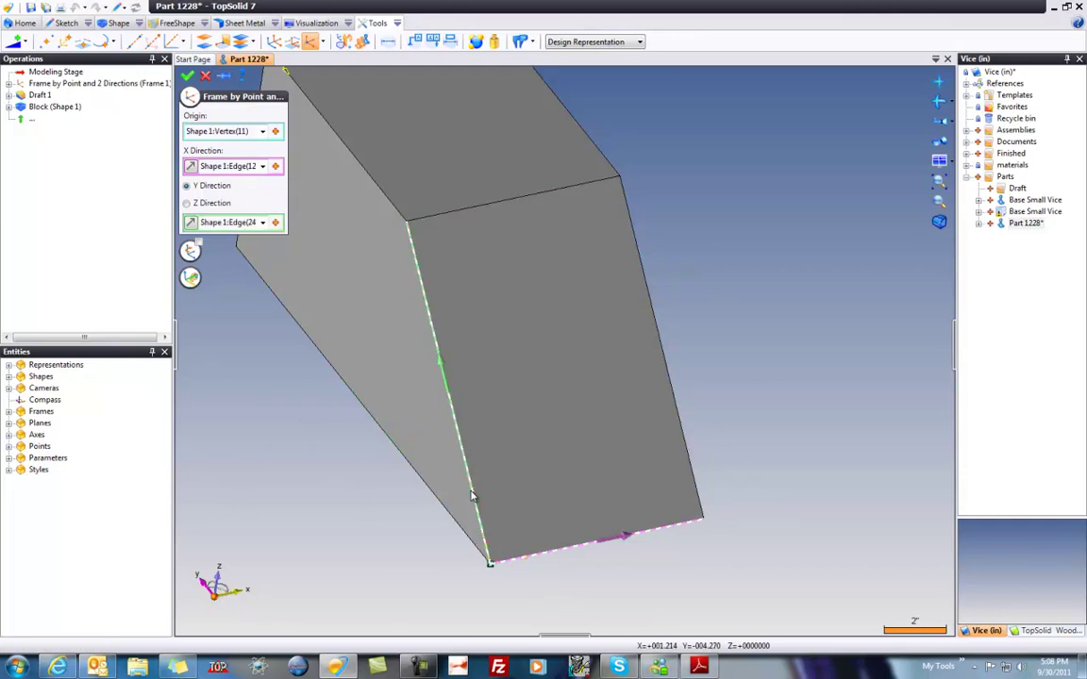
middle_click_drag(334, 618, 339, 614)
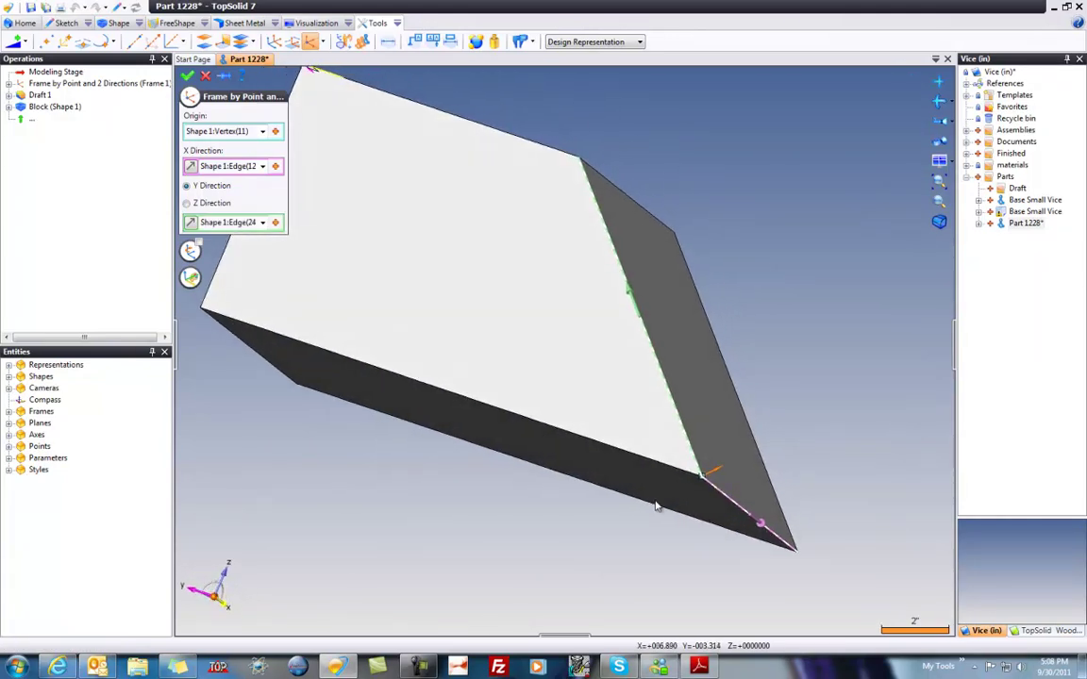
left_click(188, 75)
Sketch a four-point spline across the block's top face, passing through about (1.5, 6.75), (5, 5.125) and (10.125, 5) in, and finish the sketch.
middle_click_drag(688, 215, 574, 265)
right_click(440, 339)
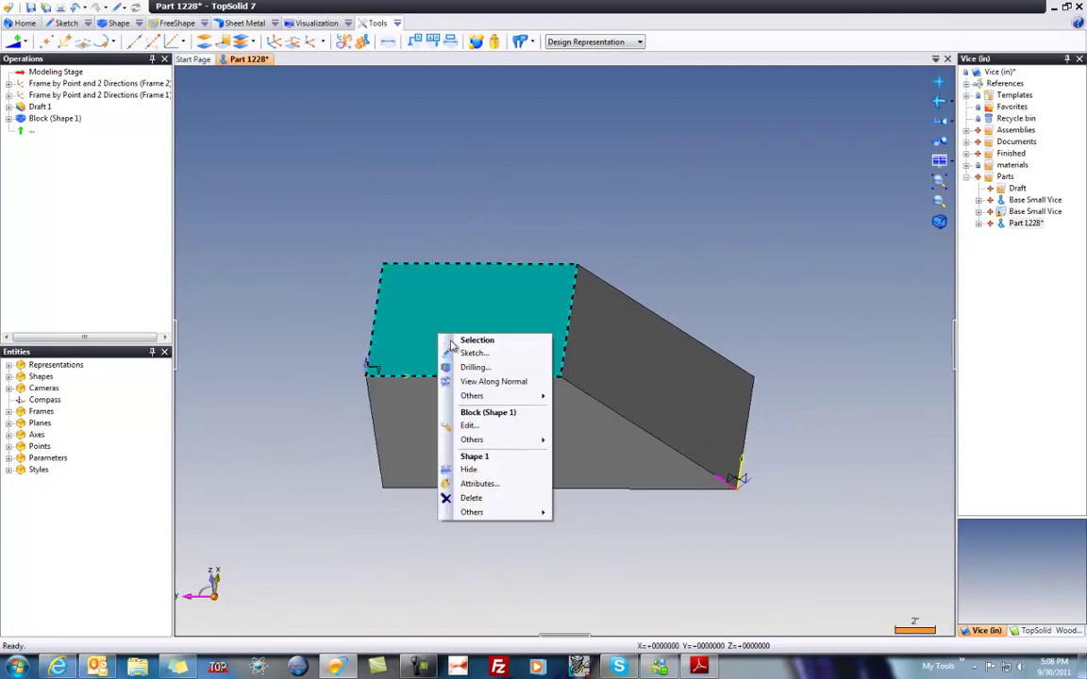
left_click(470, 379)
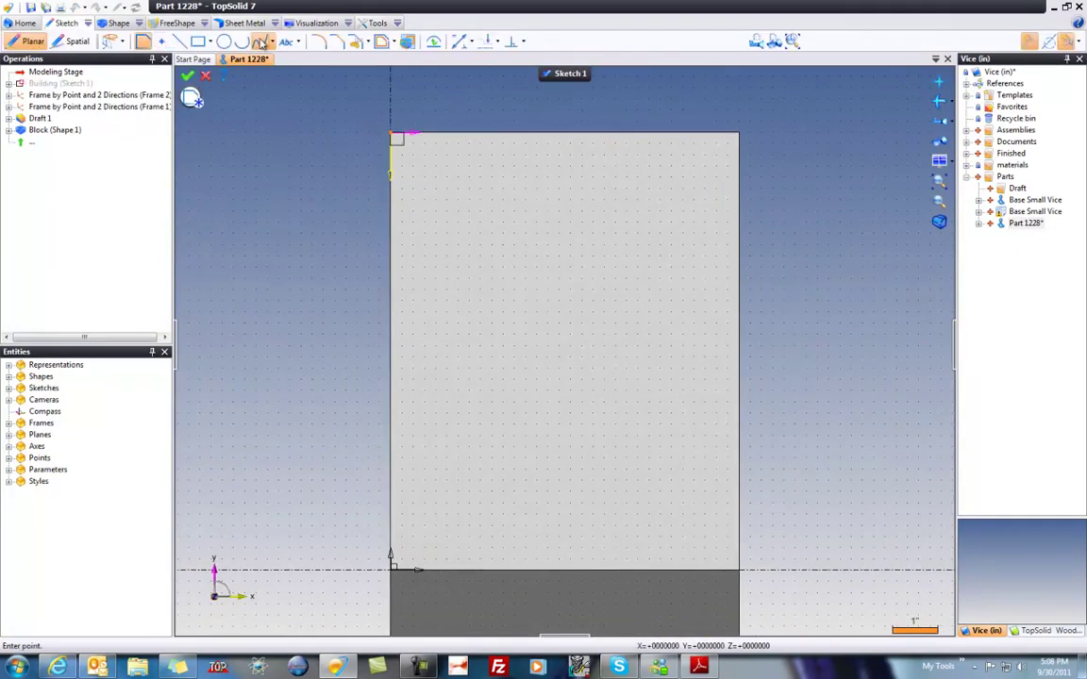
left_click(258, 41)
left_click(316, 408)
left_click(457, 268)
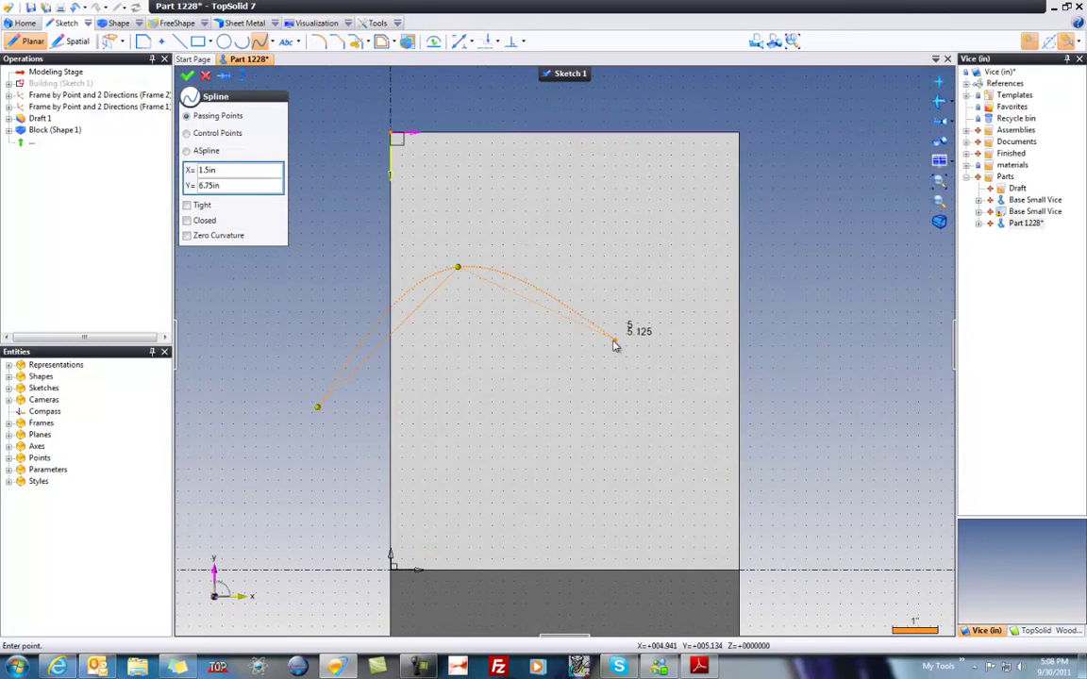
left_click(614, 340)
left_click(845, 346)
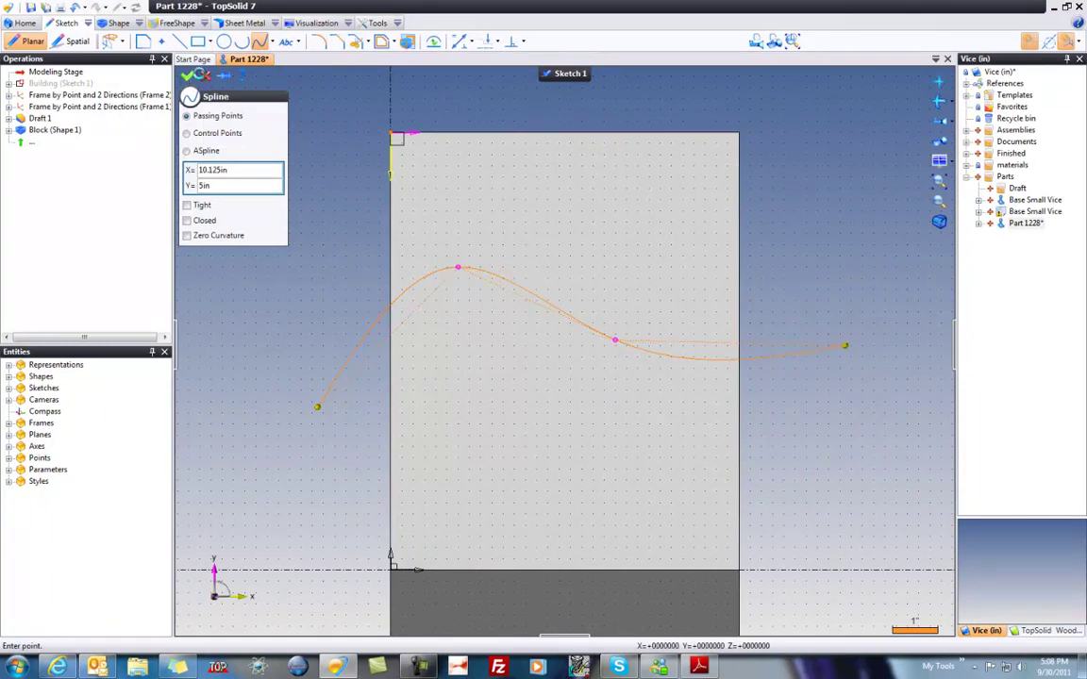
left_click(187, 75)
left_click_drag(845, 346, 722, 256)
left_click(570, 74)
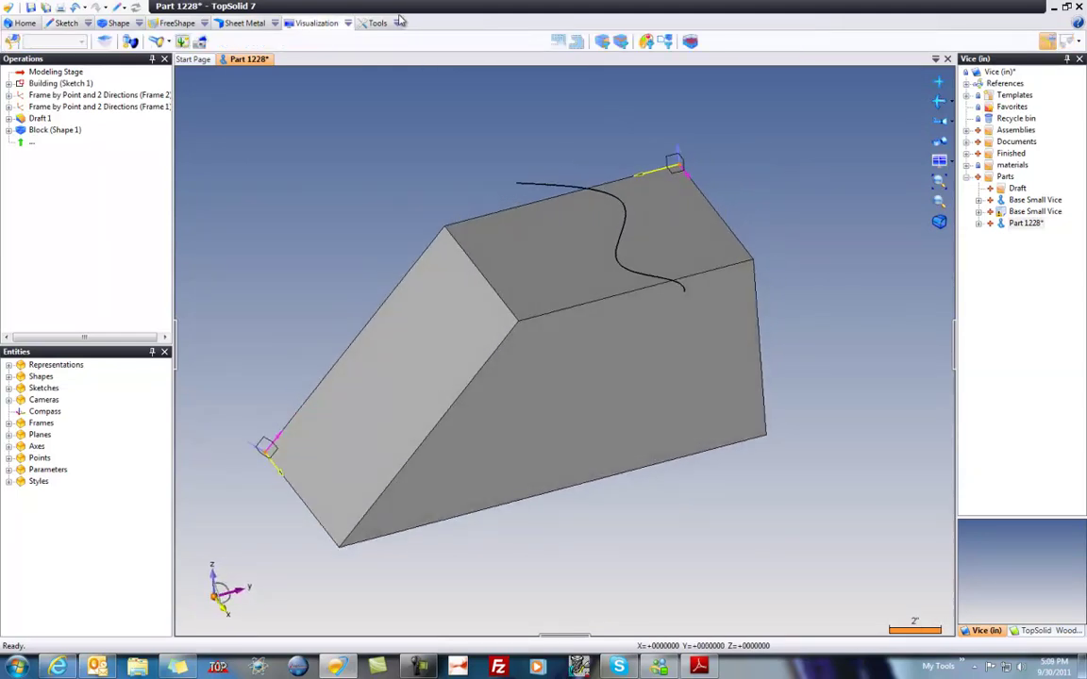
Start a Frame on Profile on the spline, placing its point at the spline's end opposite the two existing frames.
left_click(368, 22)
left_click(315, 41)
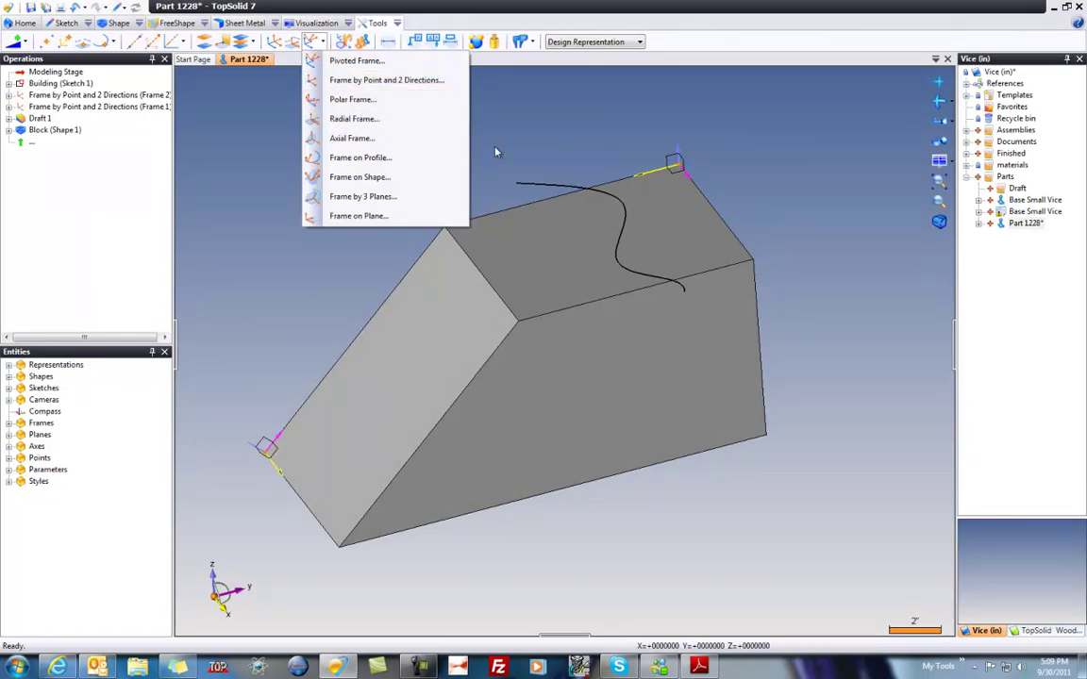
left_click(368, 175)
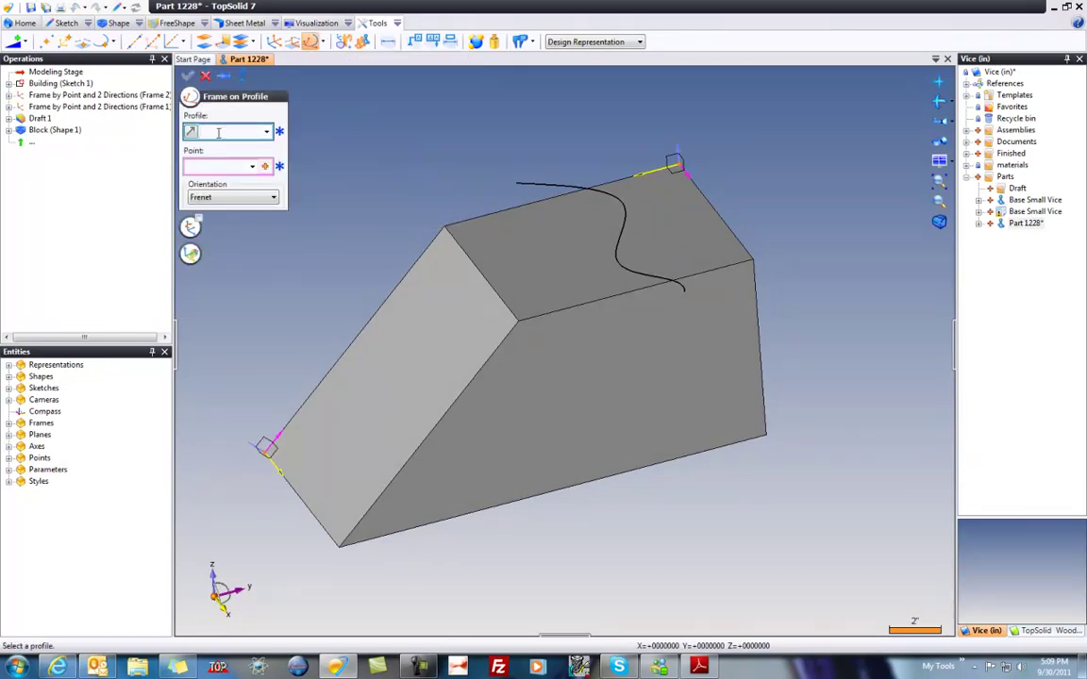
left_click(673, 286)
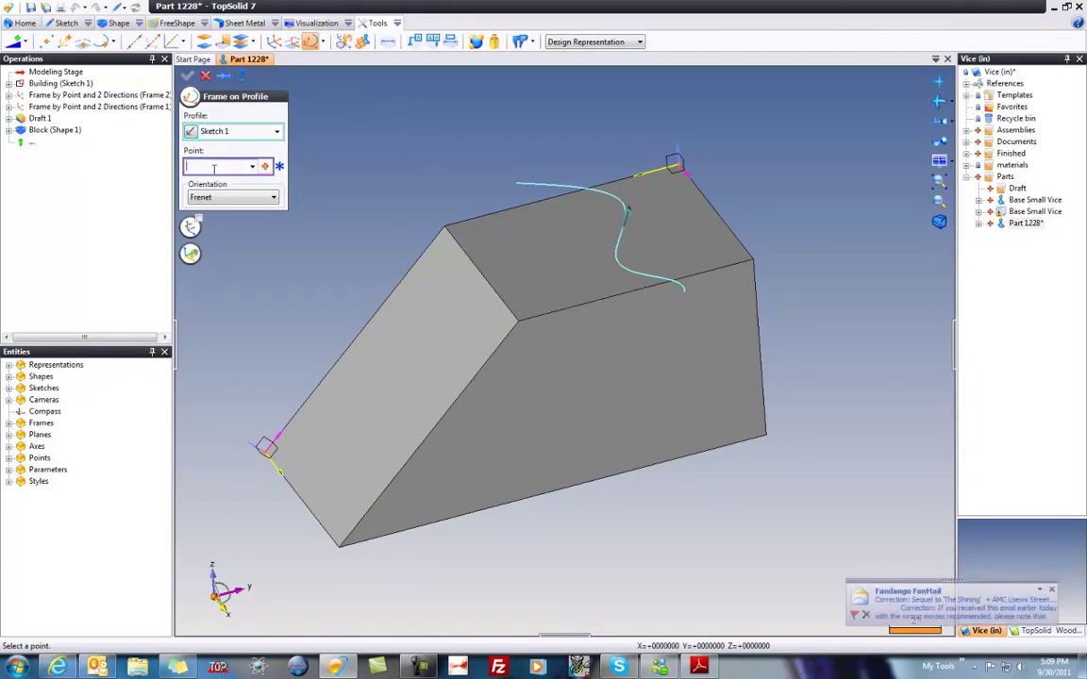
left_click(684, 292)
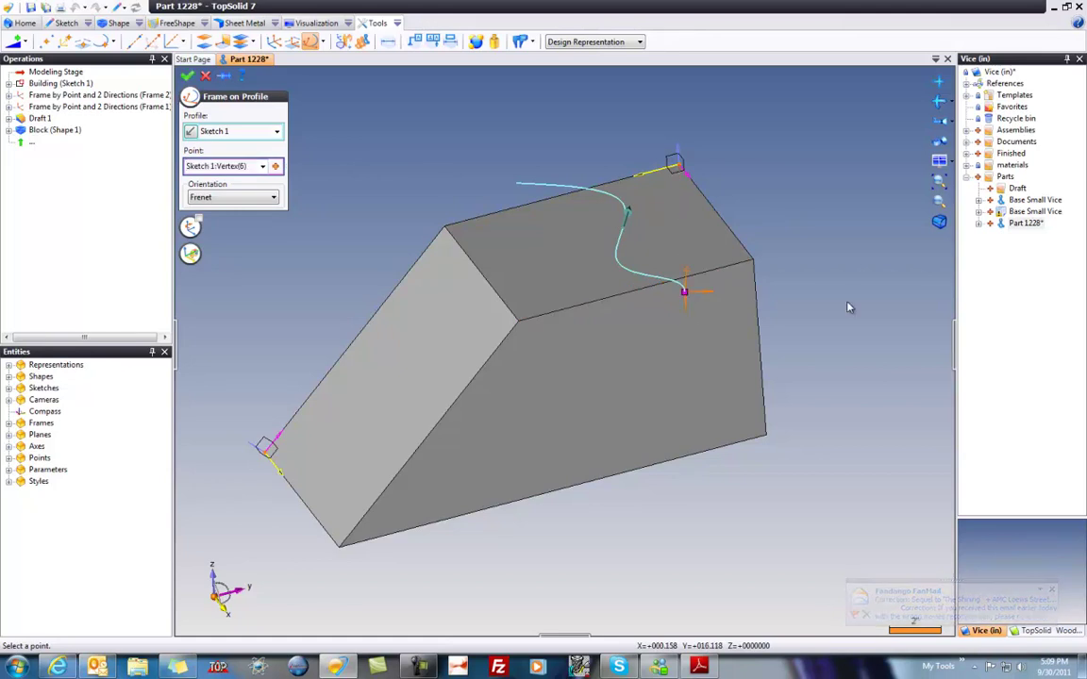
key("Left")
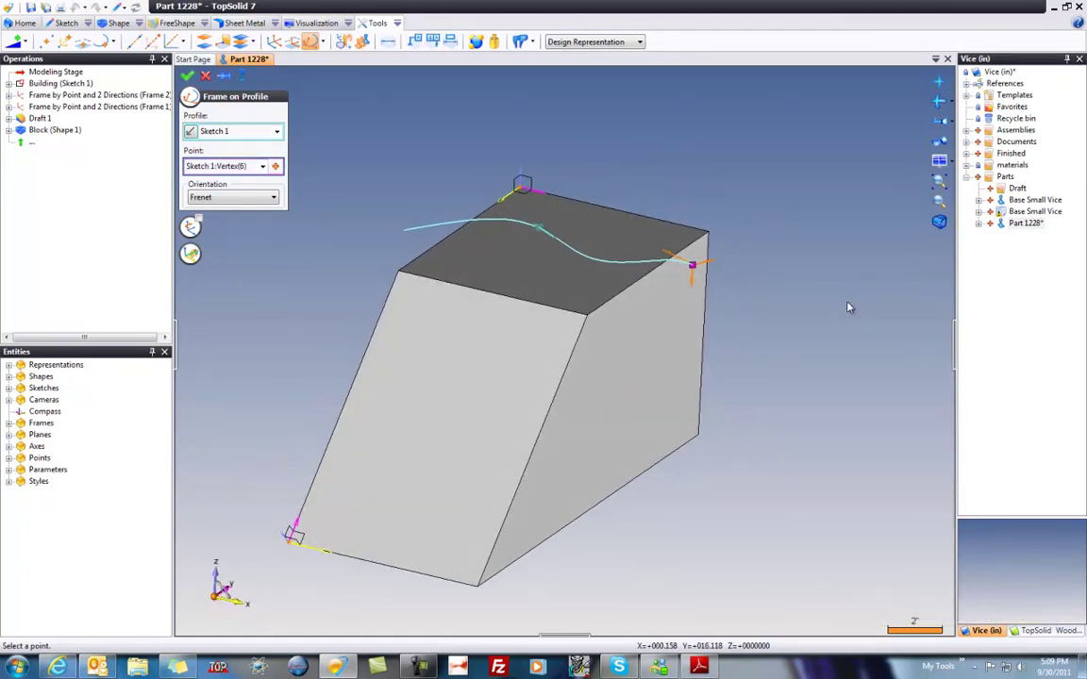
key("Left")
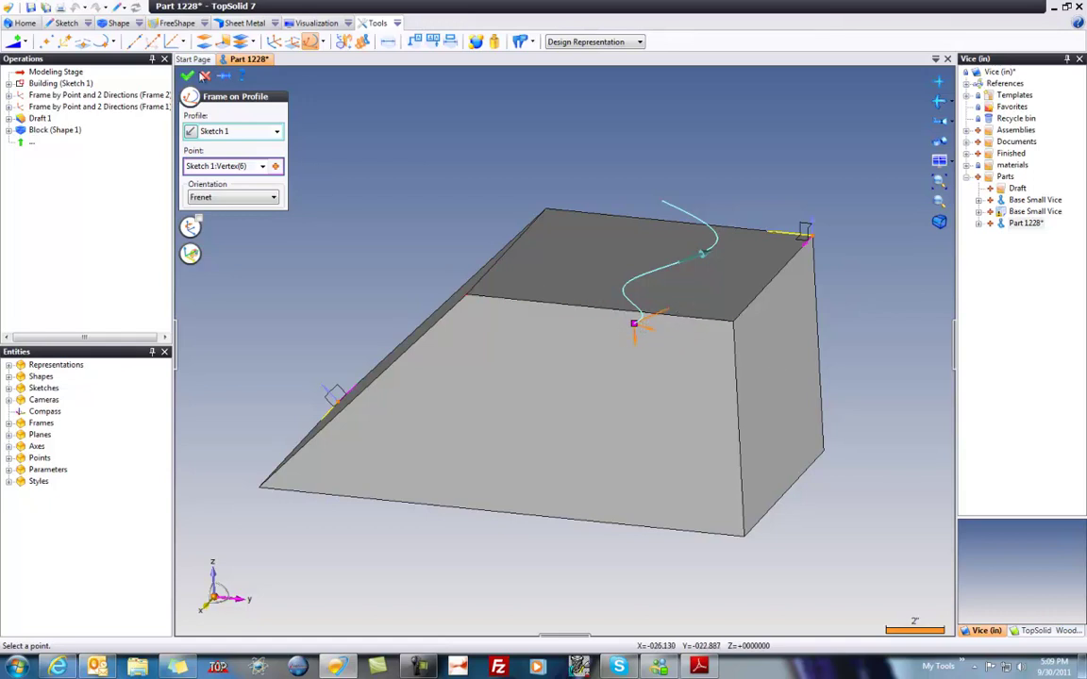
Try the Normal to Shape orientation, return the orientation to Frenet and create the frame on the spline.
left_click(272, 197)
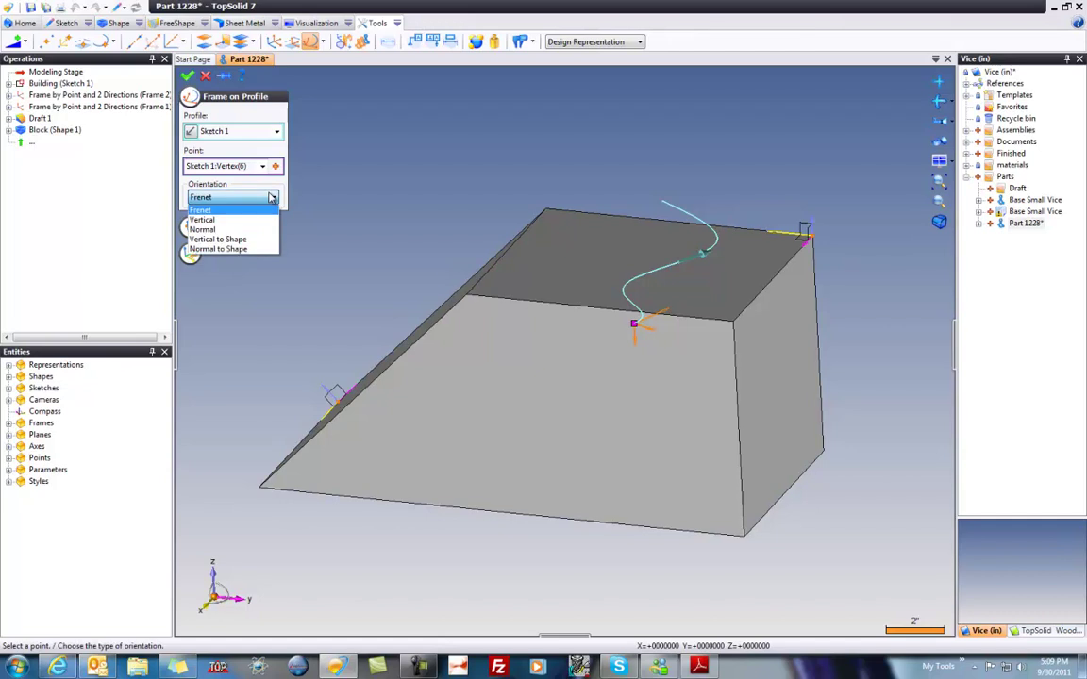
left_click(226, 248)
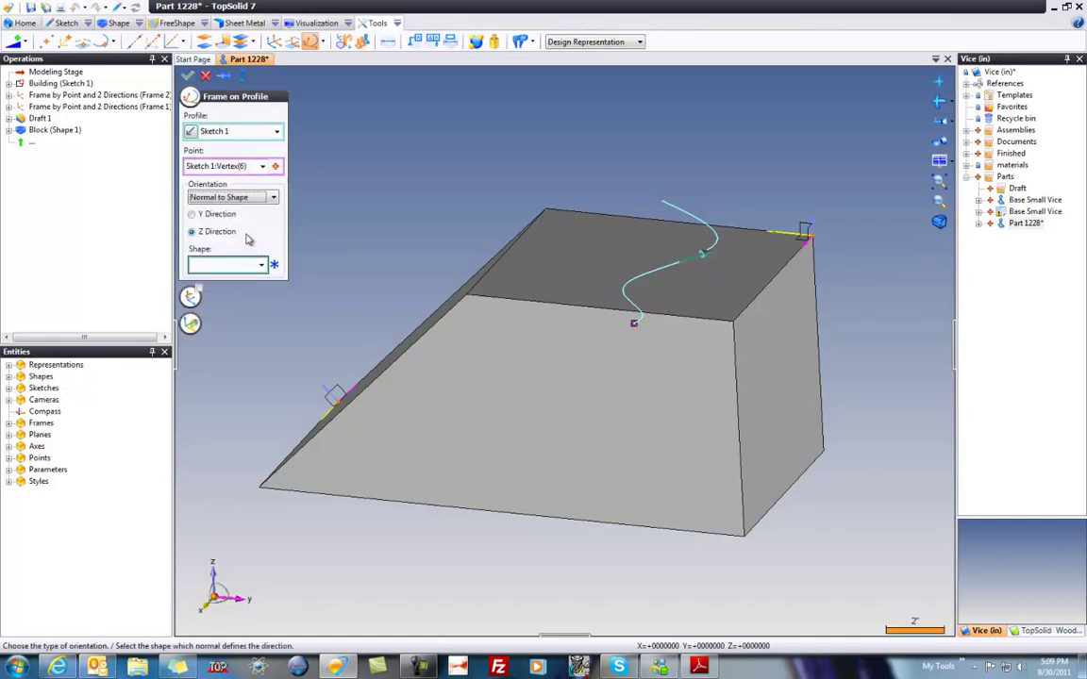
left_click(233, 198)
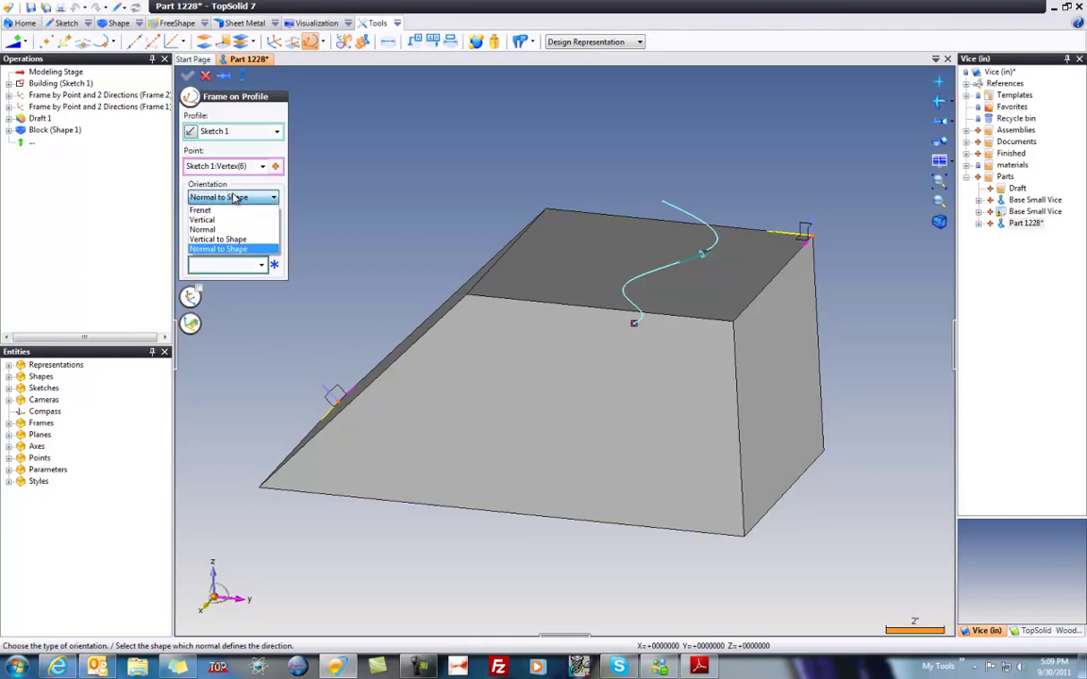
left_click(202, 209)
left_click(189, 77)
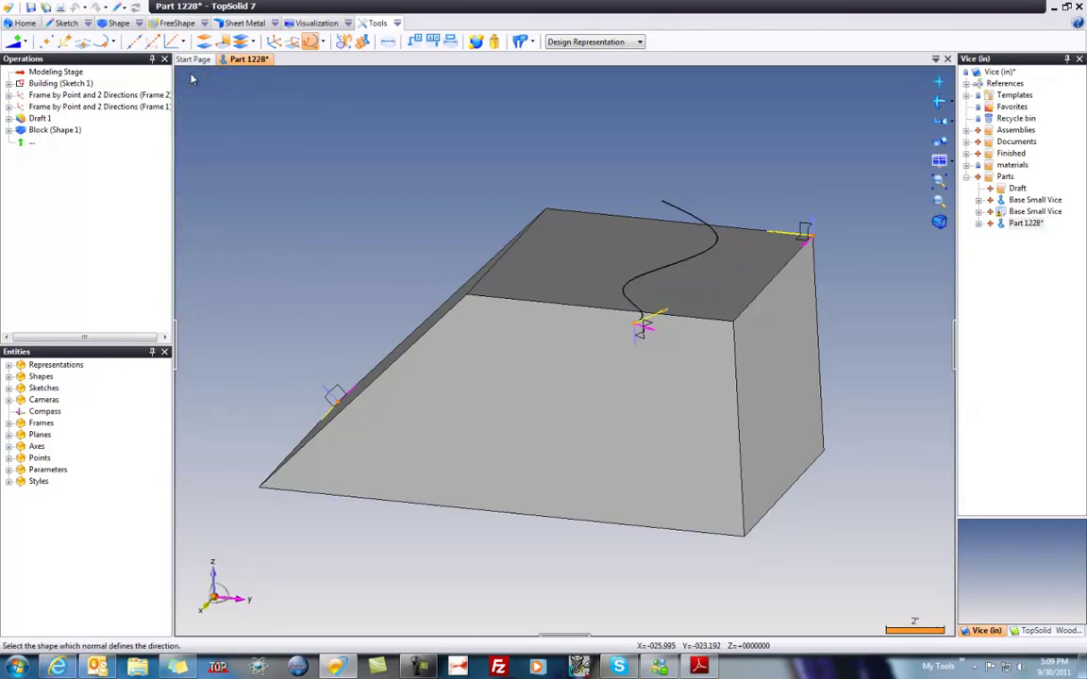
Start a sketch on the frame at the spline's end and draw a 0.75 in diameter circle centred on the frame's origin.
middle_click_drag(367, 96, 875, 332)
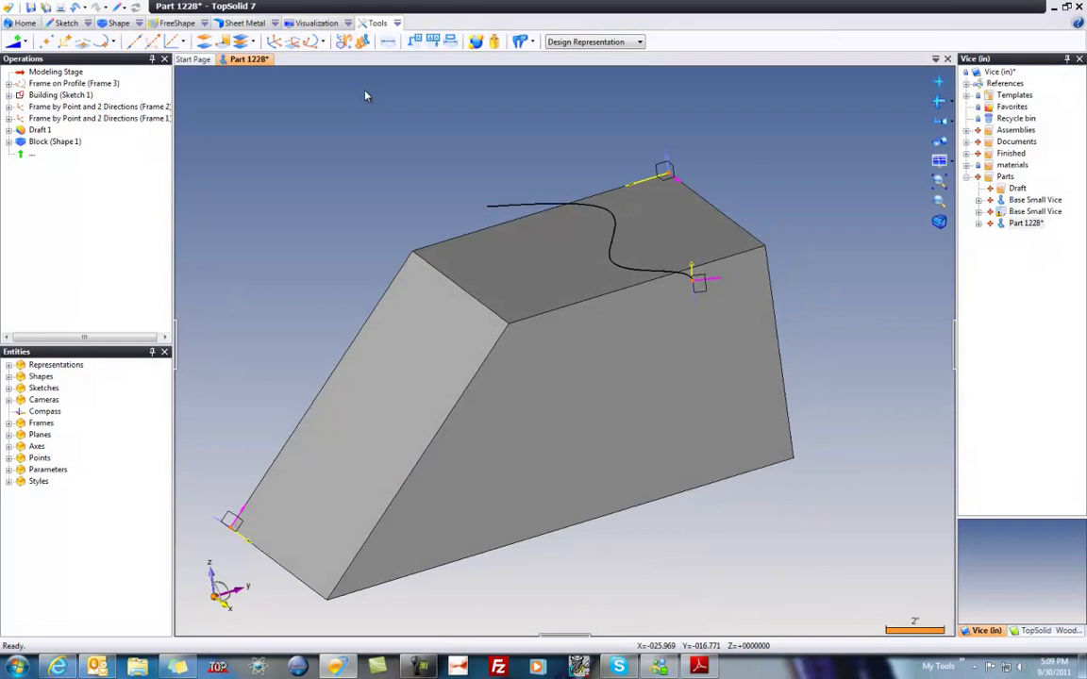
middle_click_drag(841, 283, 745, 302)
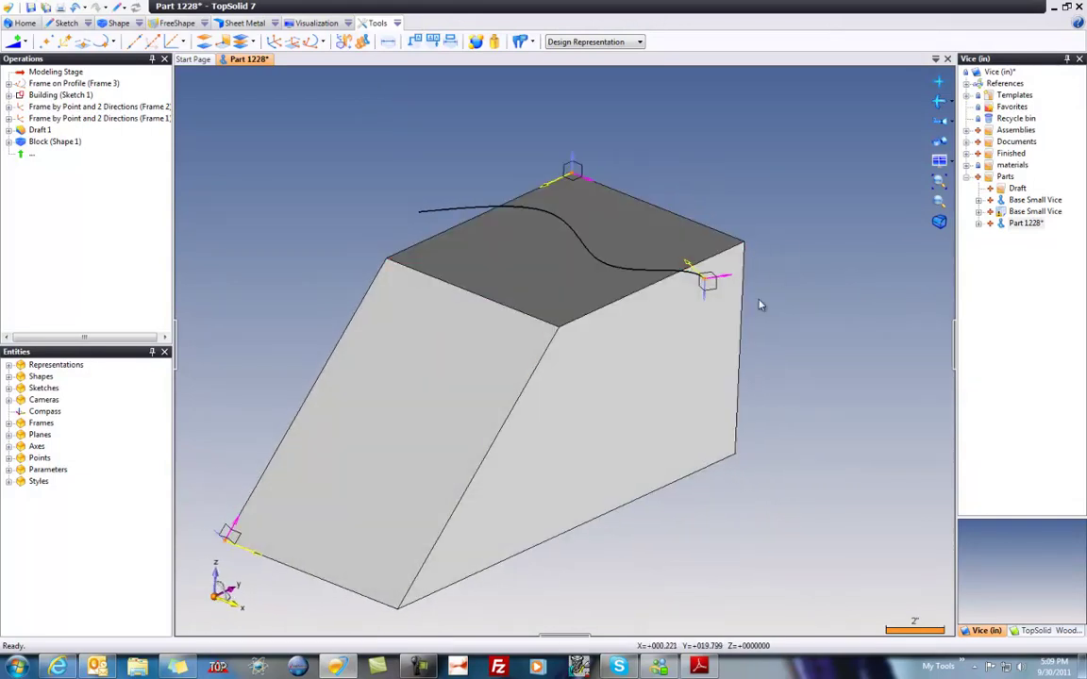
scroll(875, 250, "up", 2)
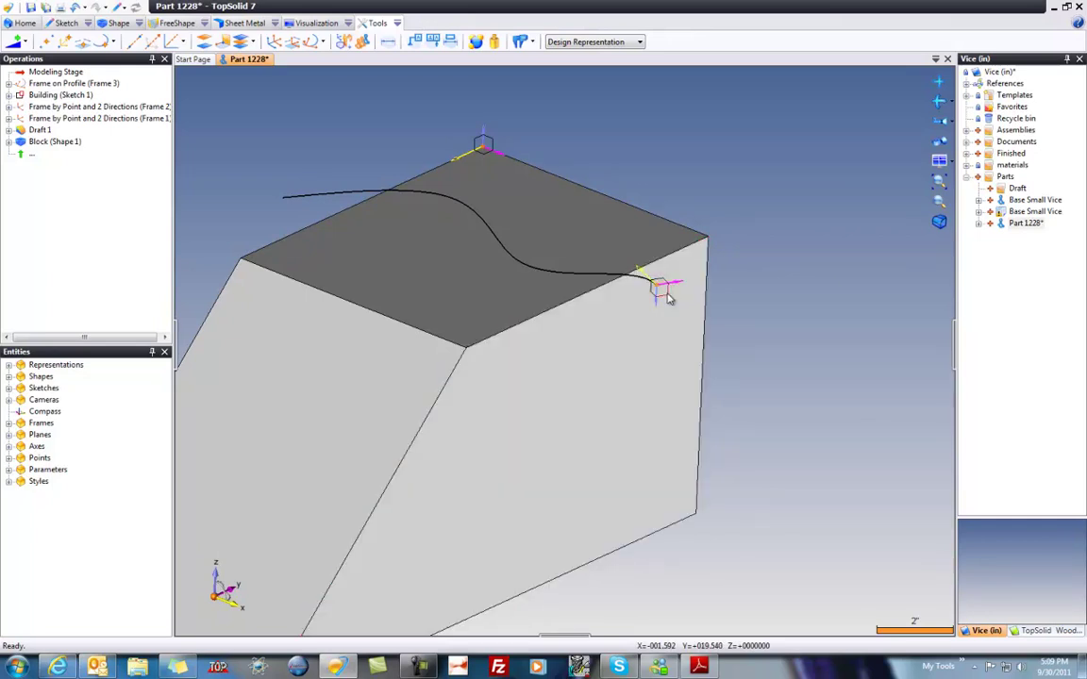
right_click(660, 287)
left_click(691, 309)
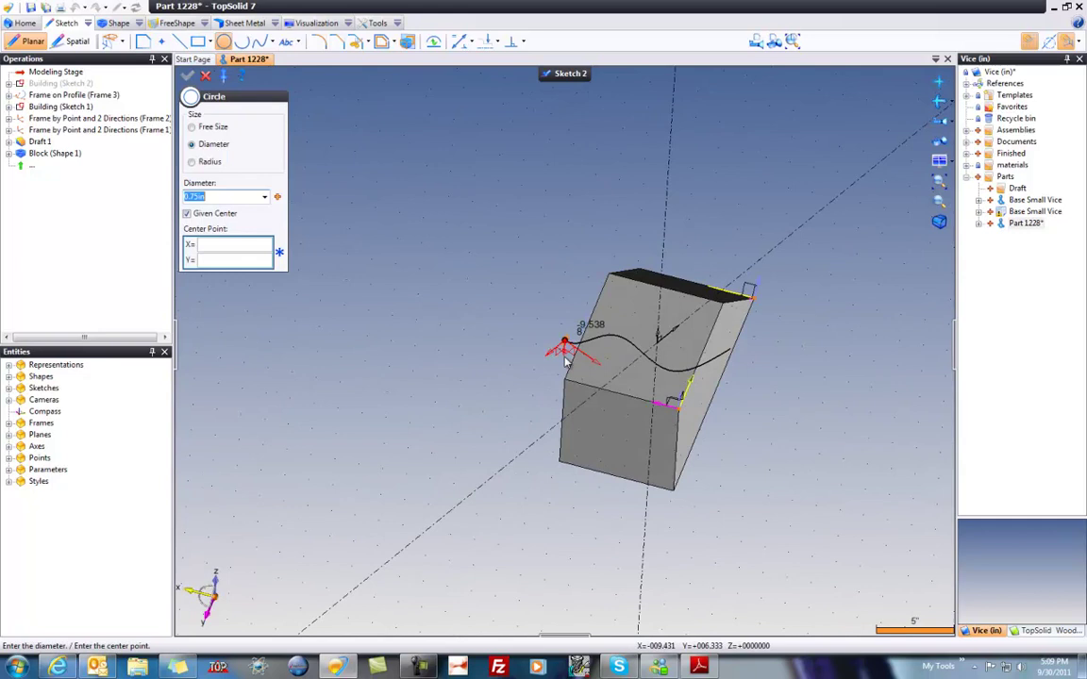
left_click(564, 344)
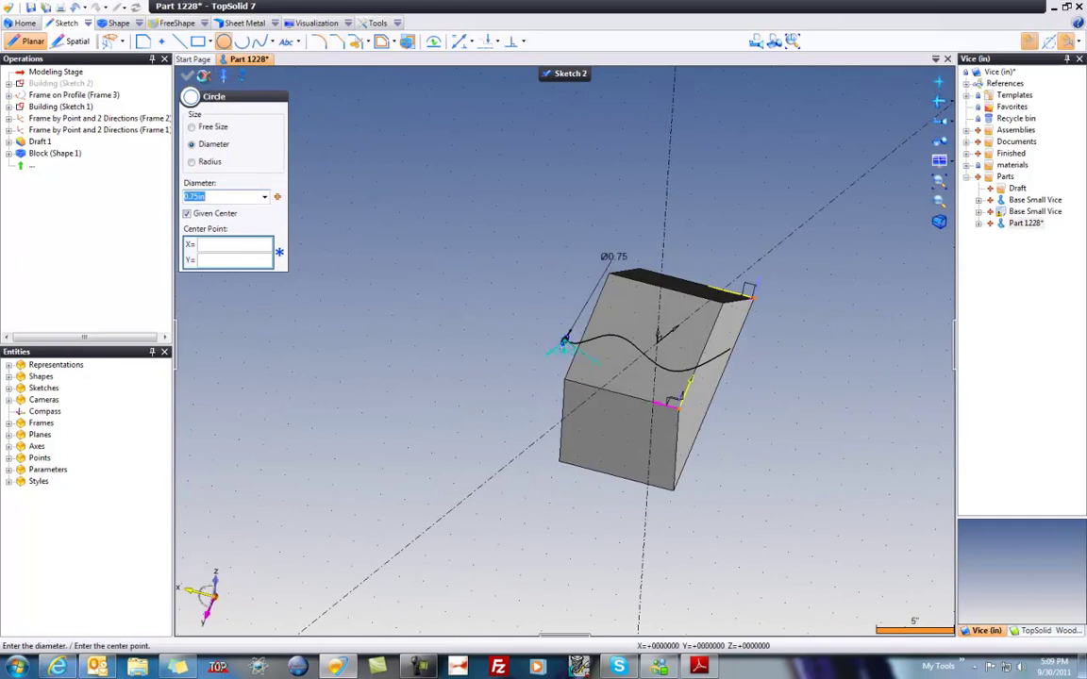
left_click(188, 76)
Create a Pipe with the spline as path, the circle sketch as section and Normal alignment.
left_click(111, 24)
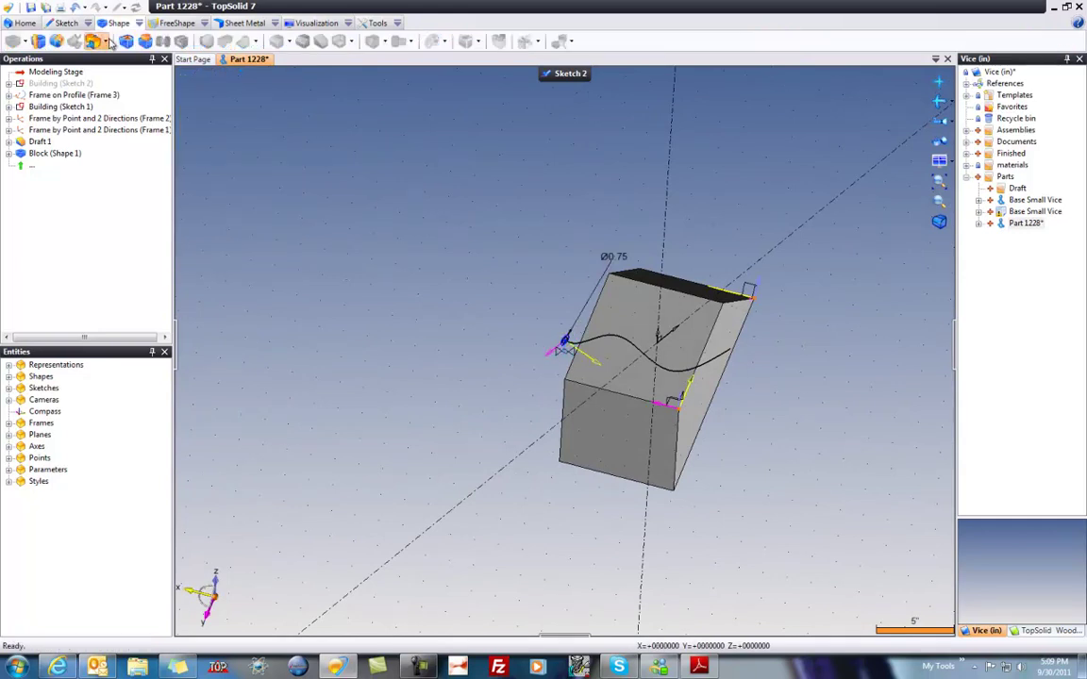
left_click(95, 40)
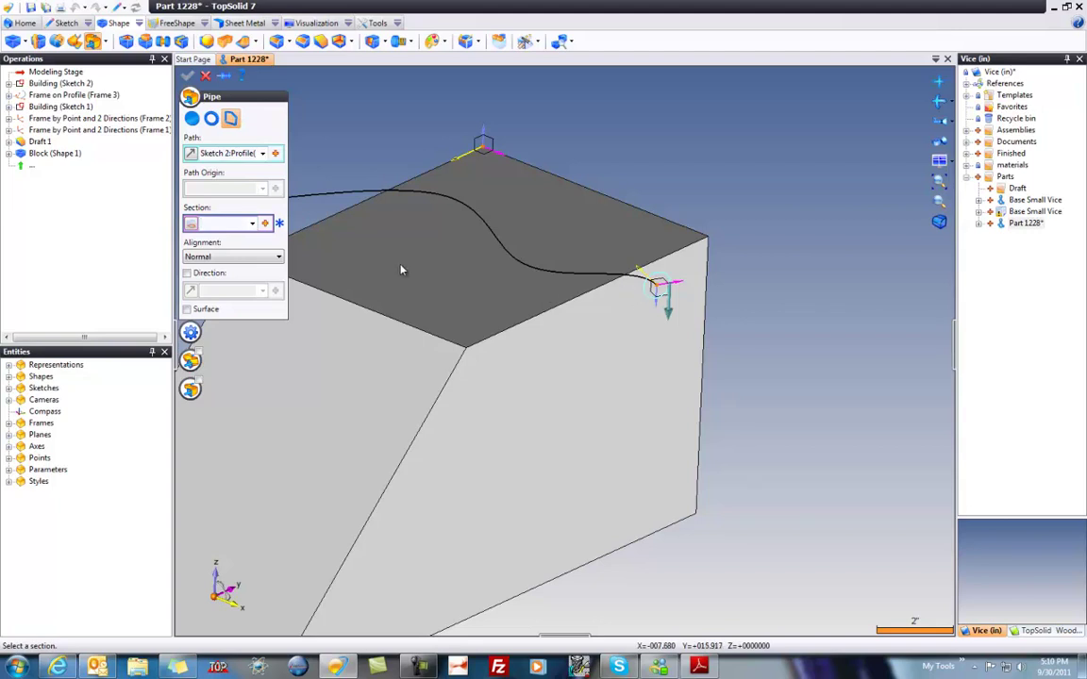
left_click(198, 157)
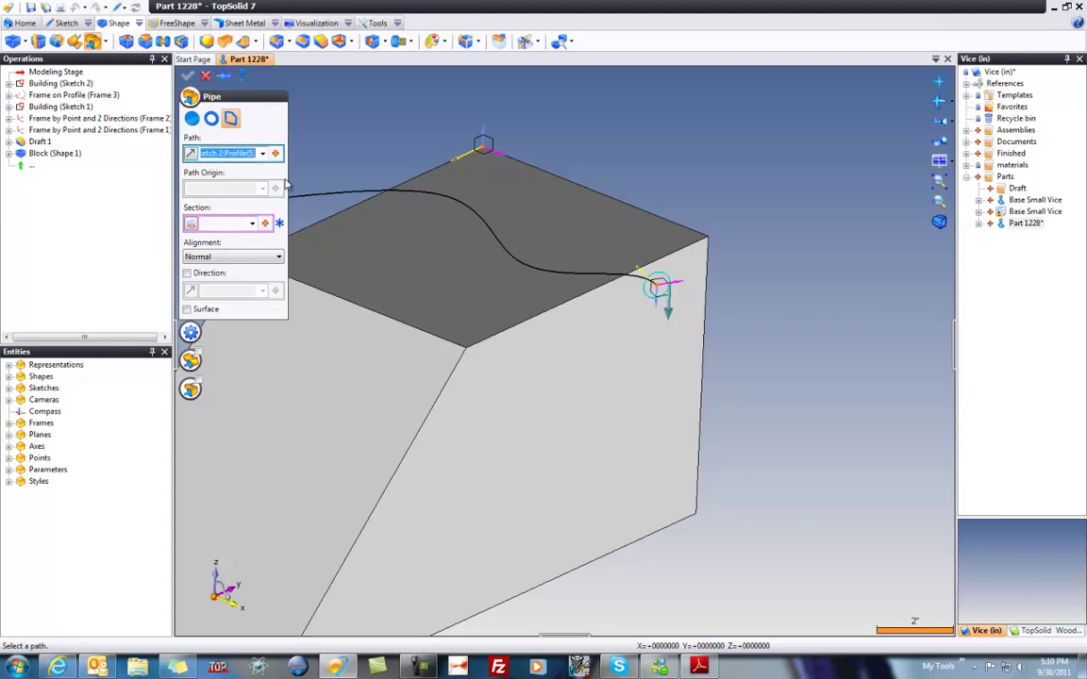
left_click(626, 280)
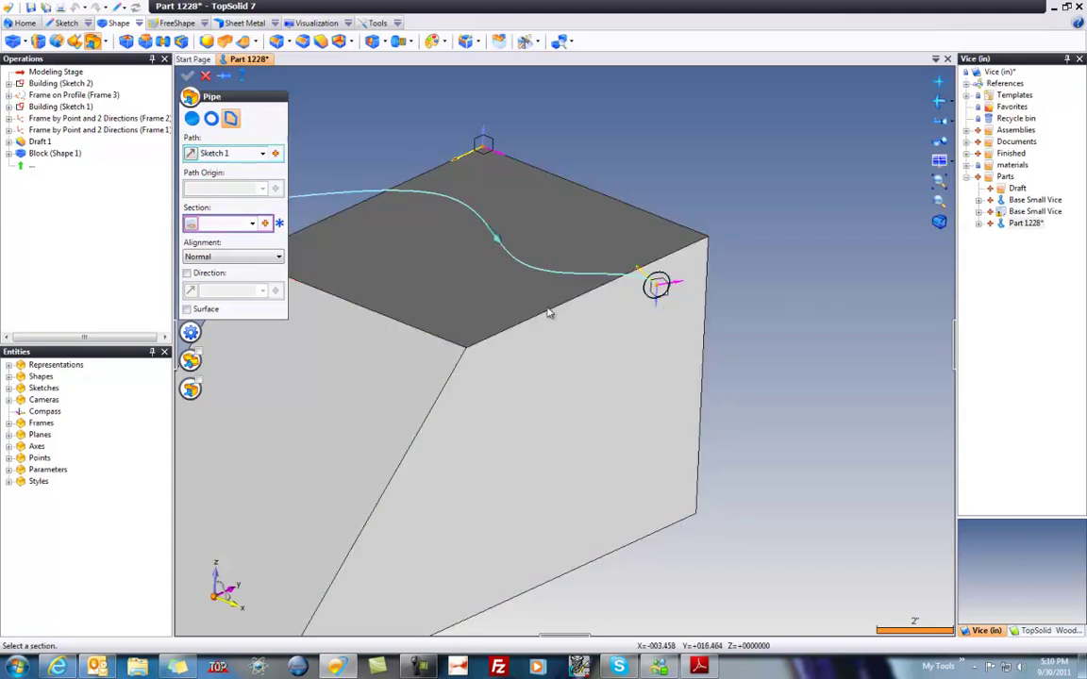
left_click(651, 288)
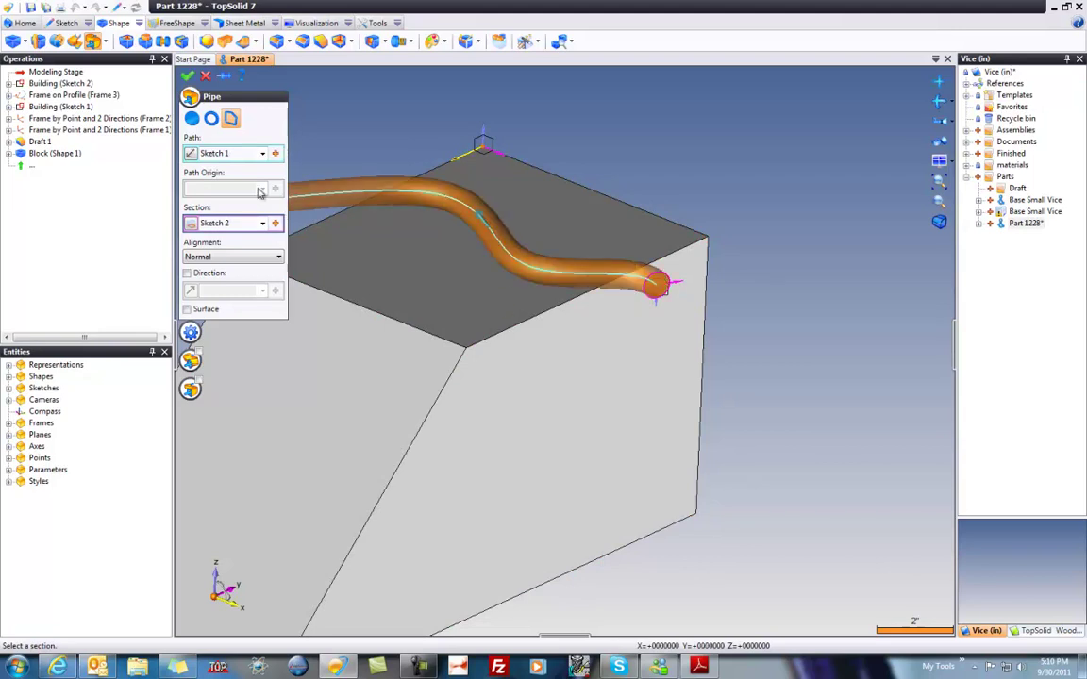
middle_click_drag(351, 354, 118, 82)
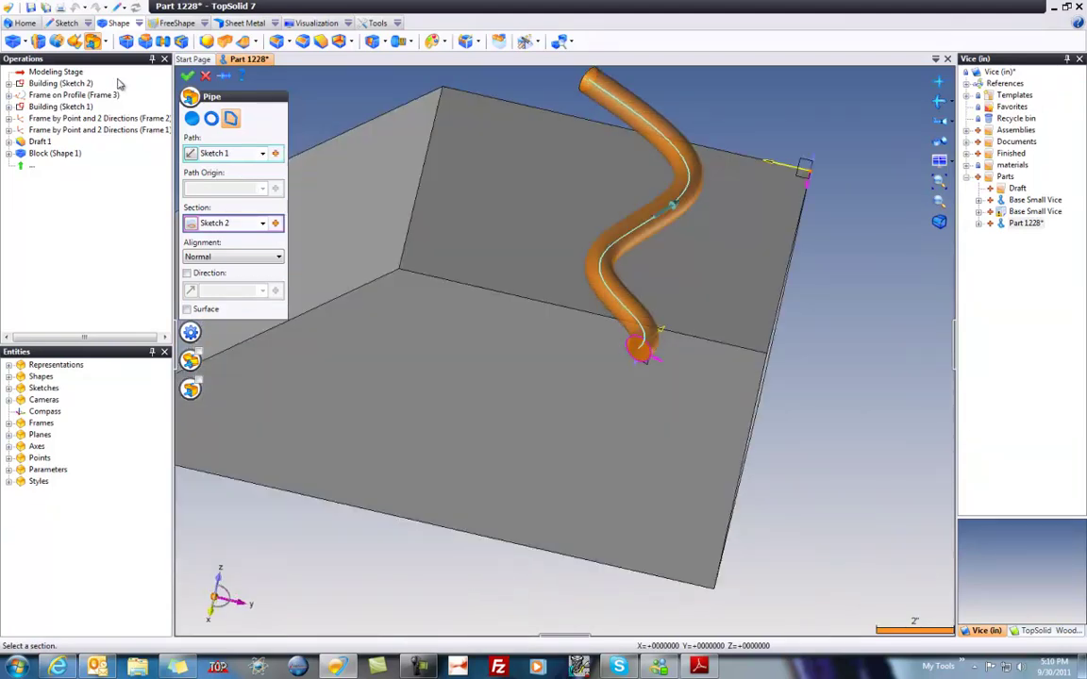
left_click(187, 75)
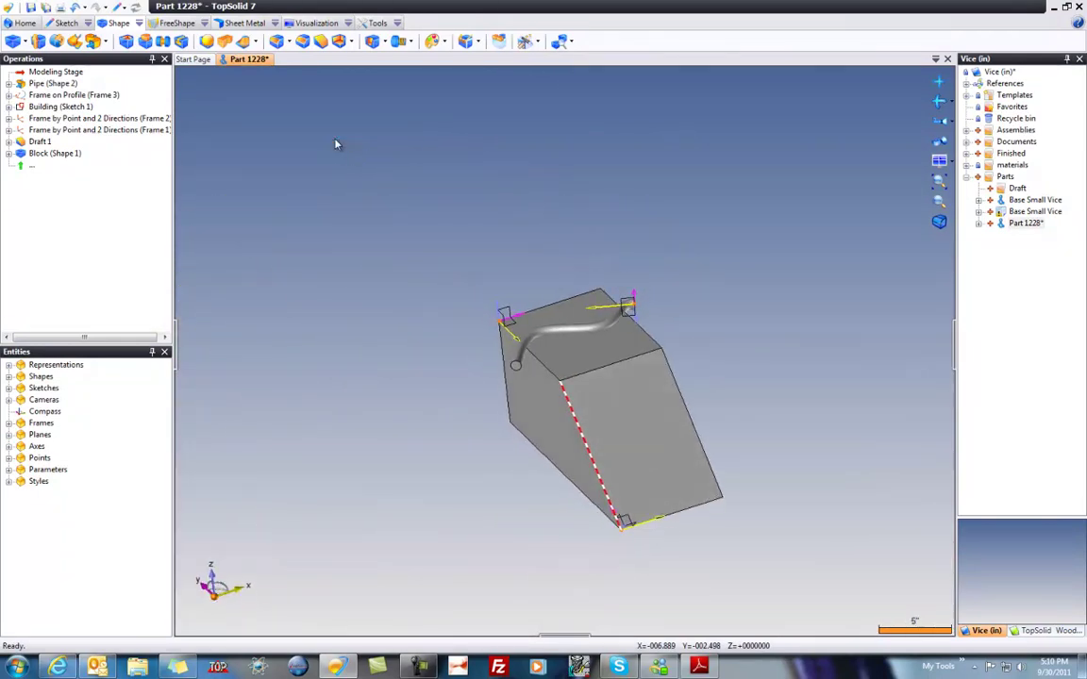
Create a Constrained Frame on the side face touching both point-and-direction frames, 2 in from its bottom edge and 2.5 in from its rear edge.
middle_click_drag(630, 219, 712, 223)
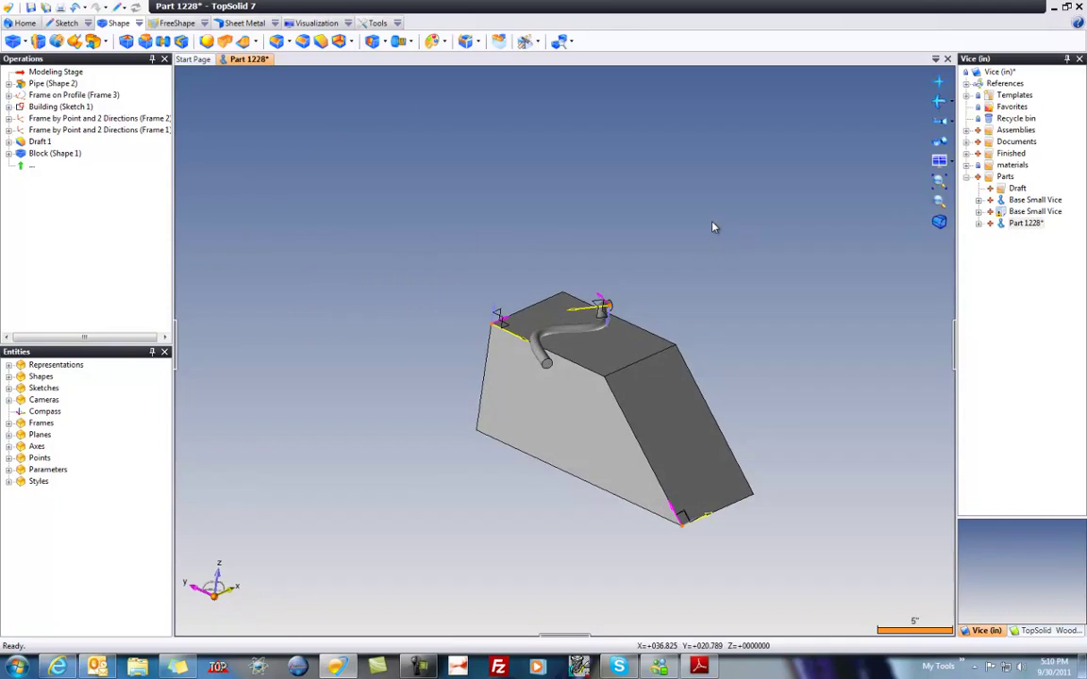
left_click(375, 23)
left_click(397, 24)
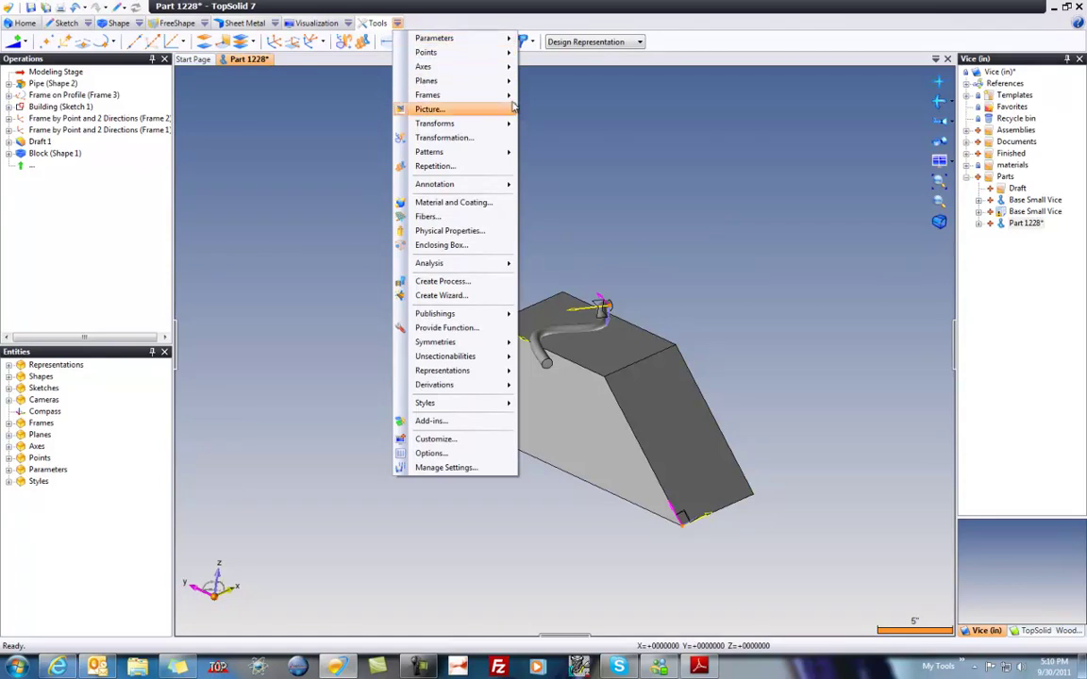
mouse_move(497, 96)
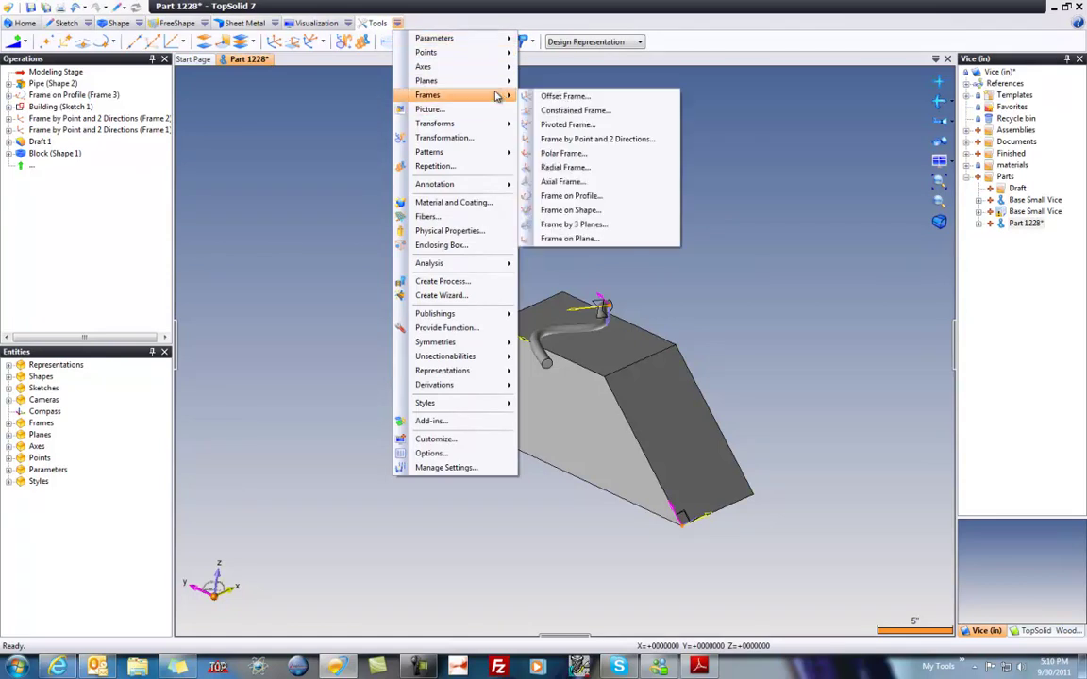
left_click(632, 113)
middle_click_drag(633, 118, 633, 173)
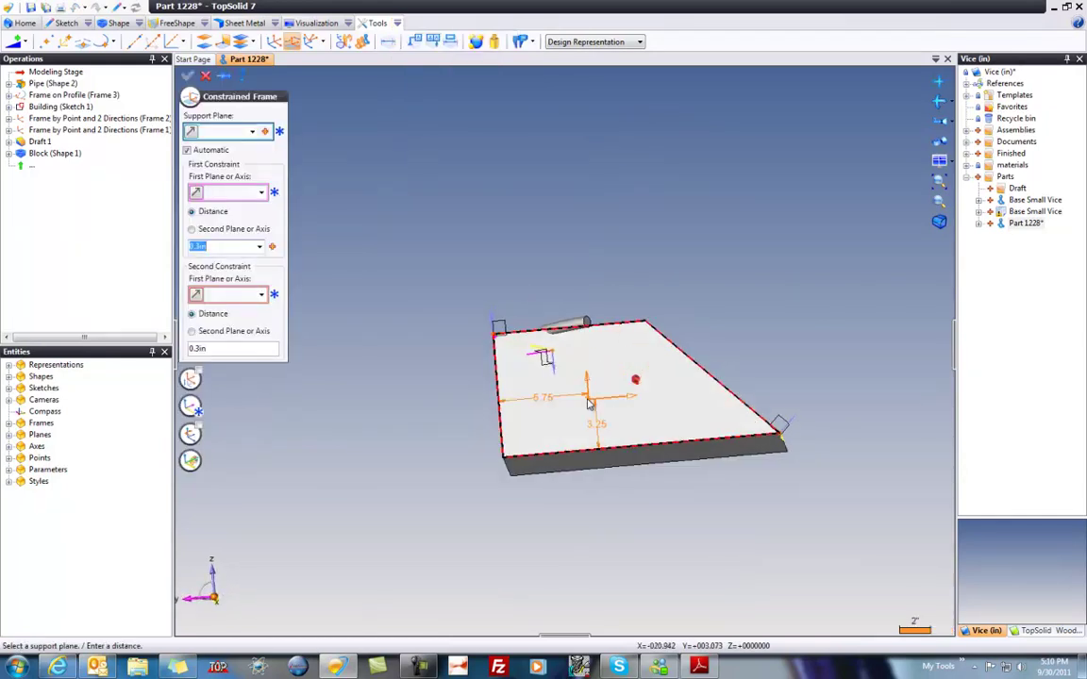
scroll(590, 402, "up", 2)
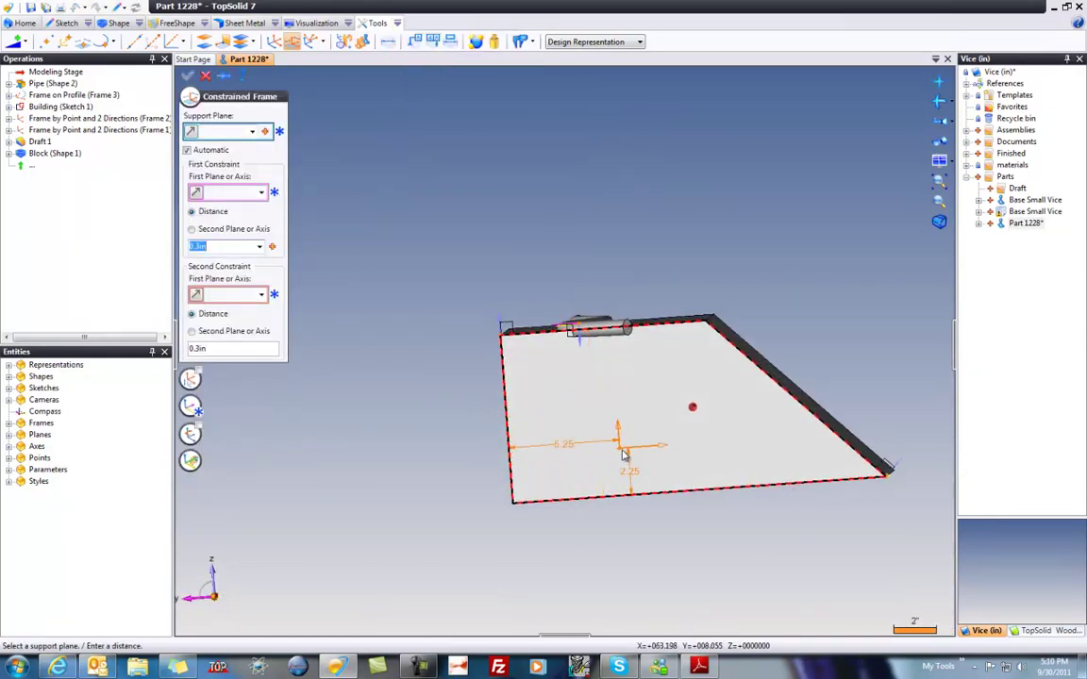
left_click(566, 462)
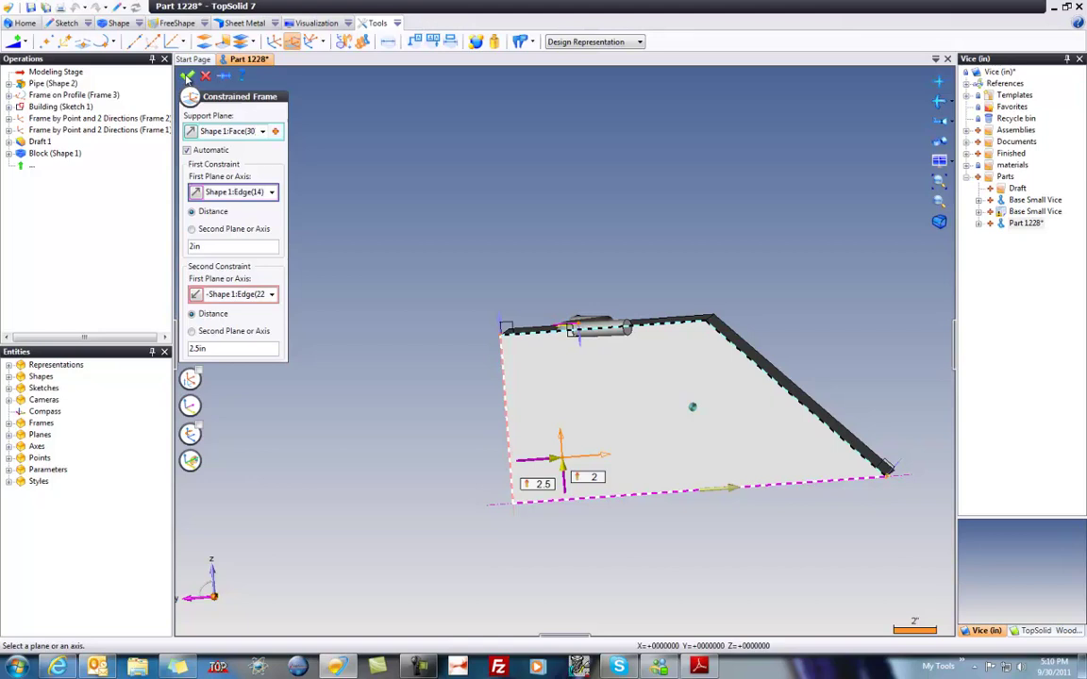
left_click(188, 77)
middle_click_drag(490, 377, 591, 500)
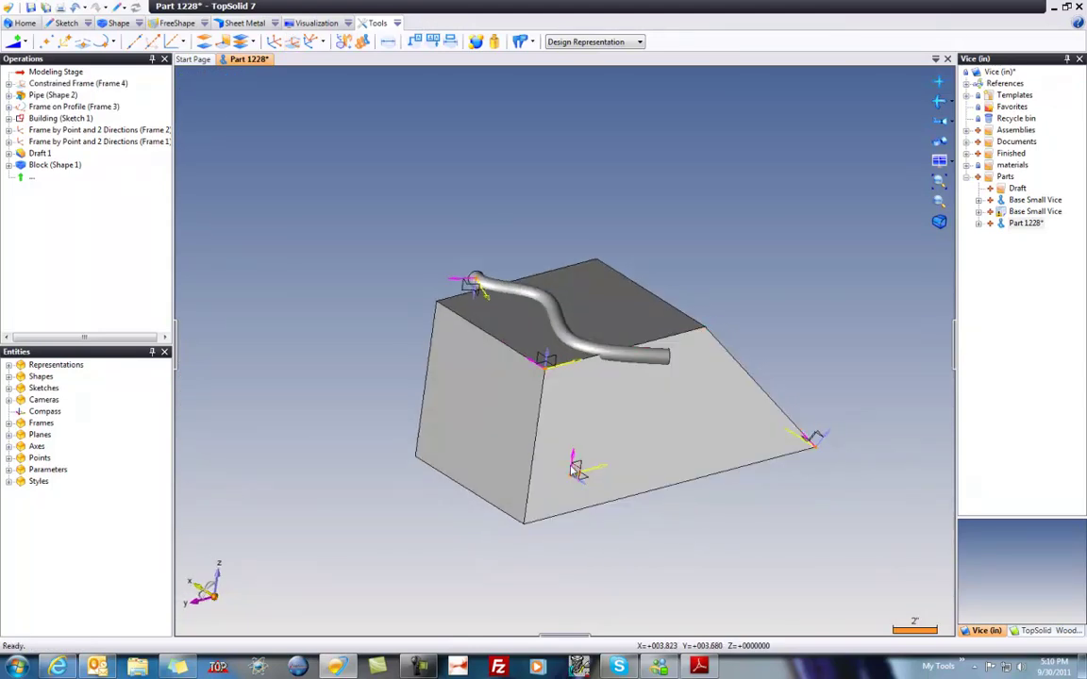
left_click(396, 22)
mouse_move(457, 98)
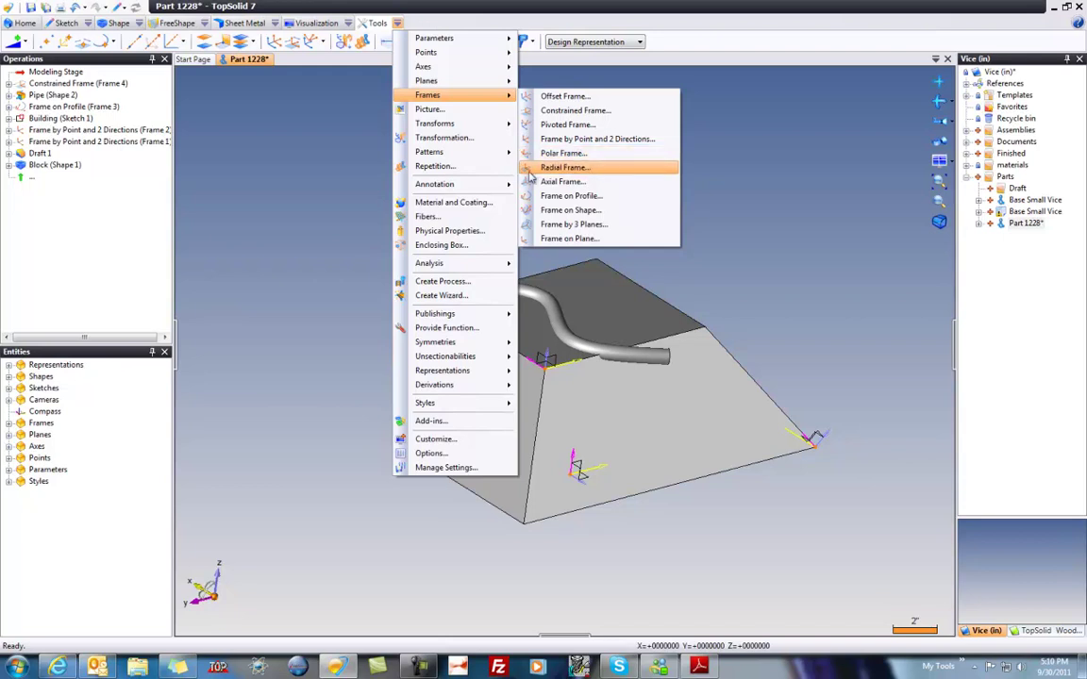
left_click(657, 167)
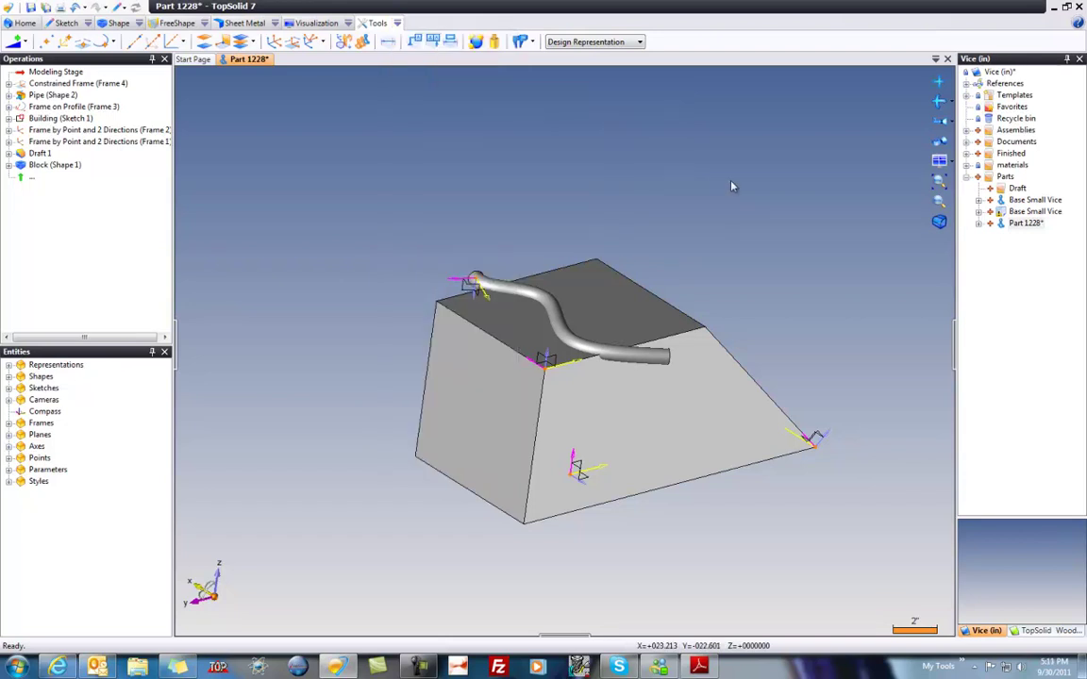